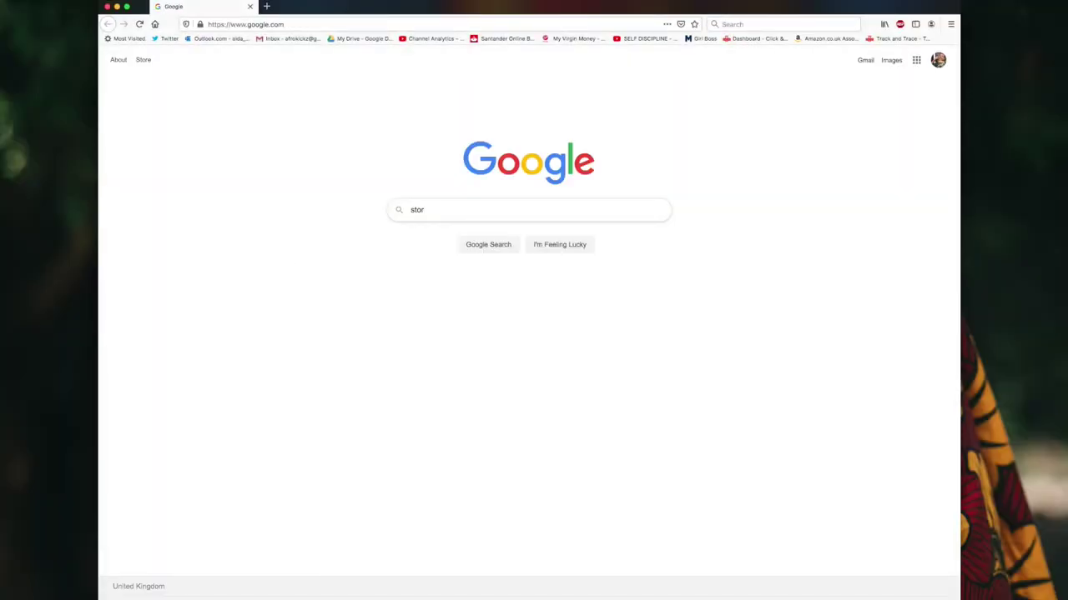
# - Search Google Images for 'stormzy h.i.t.h' and save the SSE Hydro tour poster to the desktop
pyautogui.write('mzy h.')
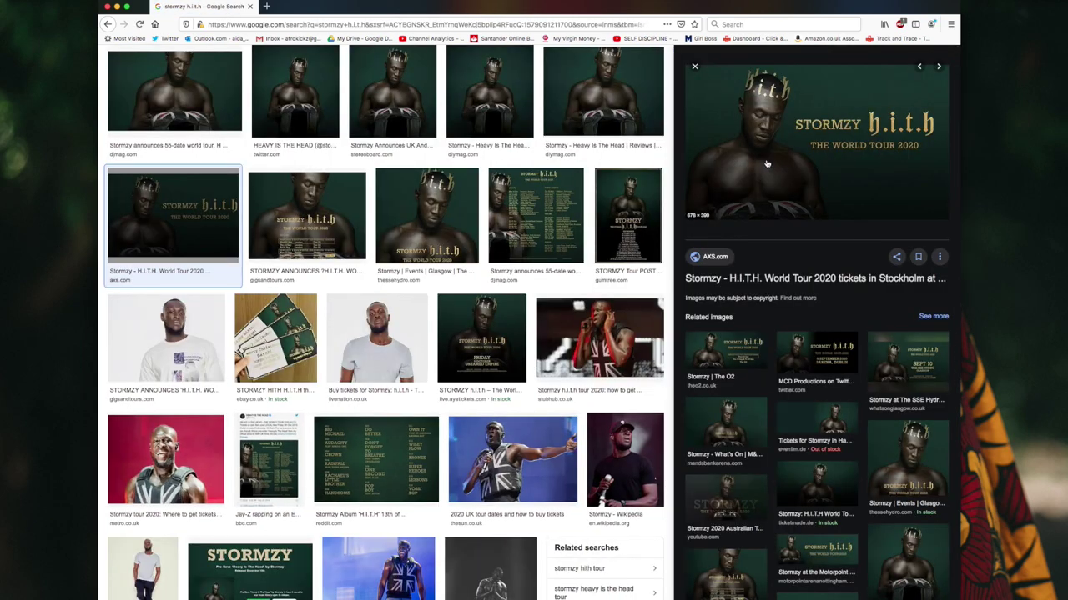
pyautogui.click(450, 213)
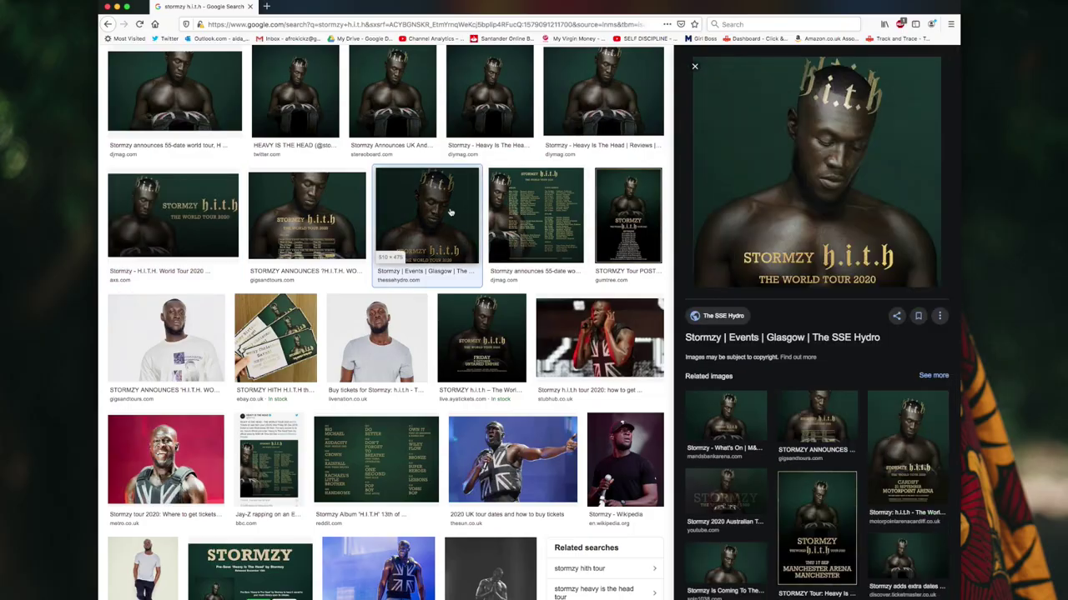
pyautogui.moveTo(813, 171); pyautogui.dragTo(958, 312)
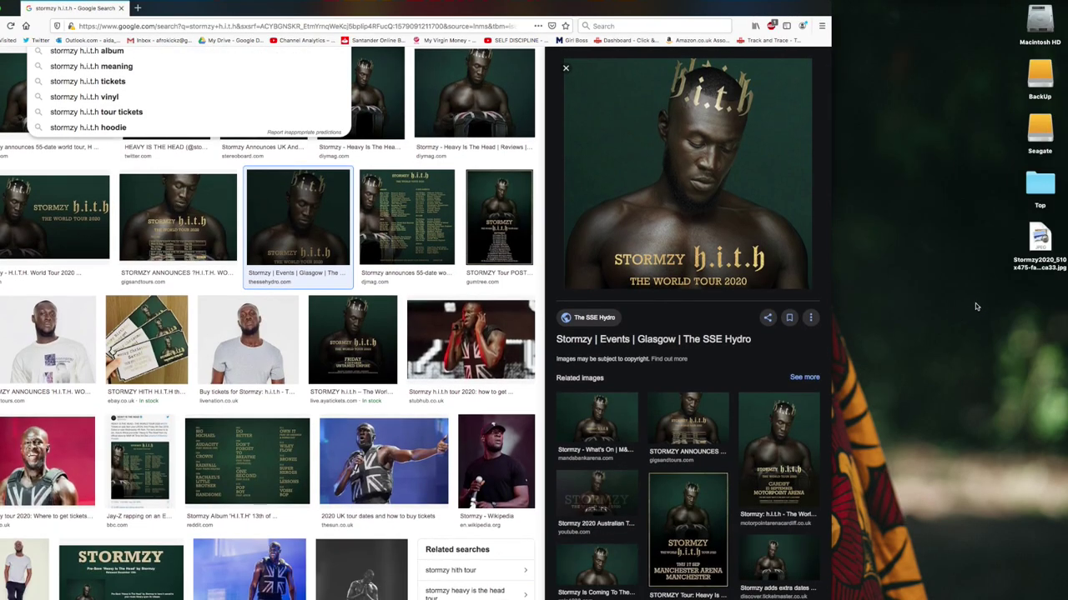
pyautogui.click(600, 572)
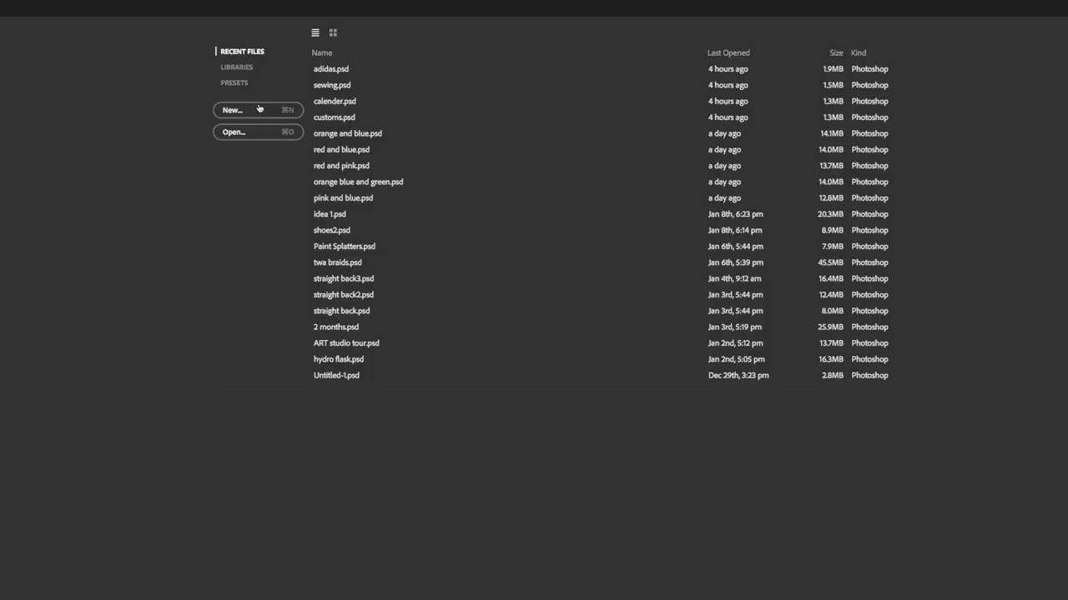
# - Create a new blank A4 document and place the saved Stormzy poster JPG onto its canvas
pyautogui.click(259, 110)
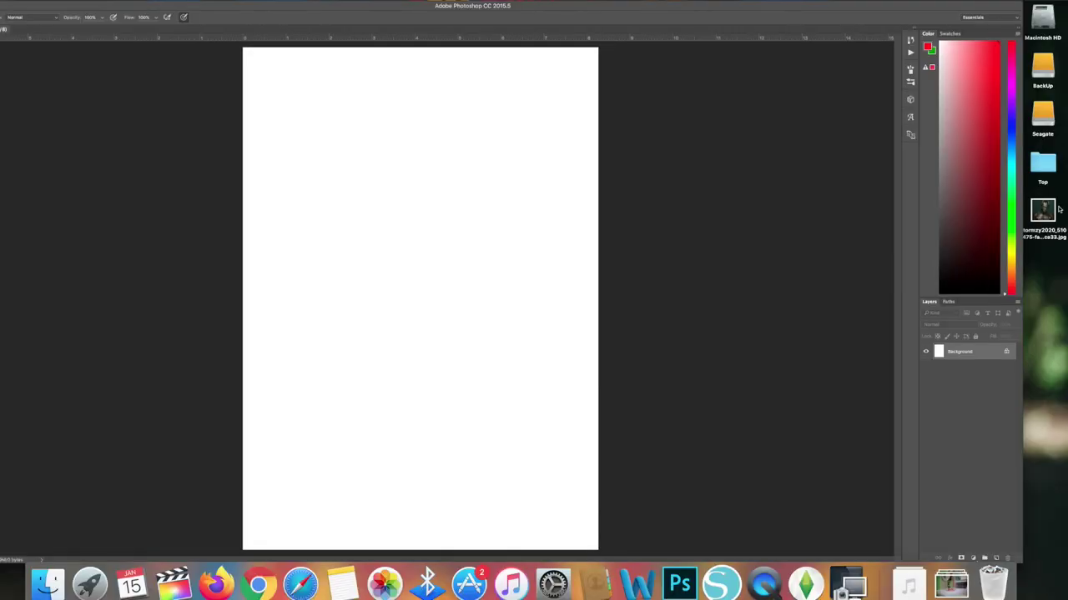
pyautogui.moveTo(1067, 216); pyautogui.dragTo(503, 186)
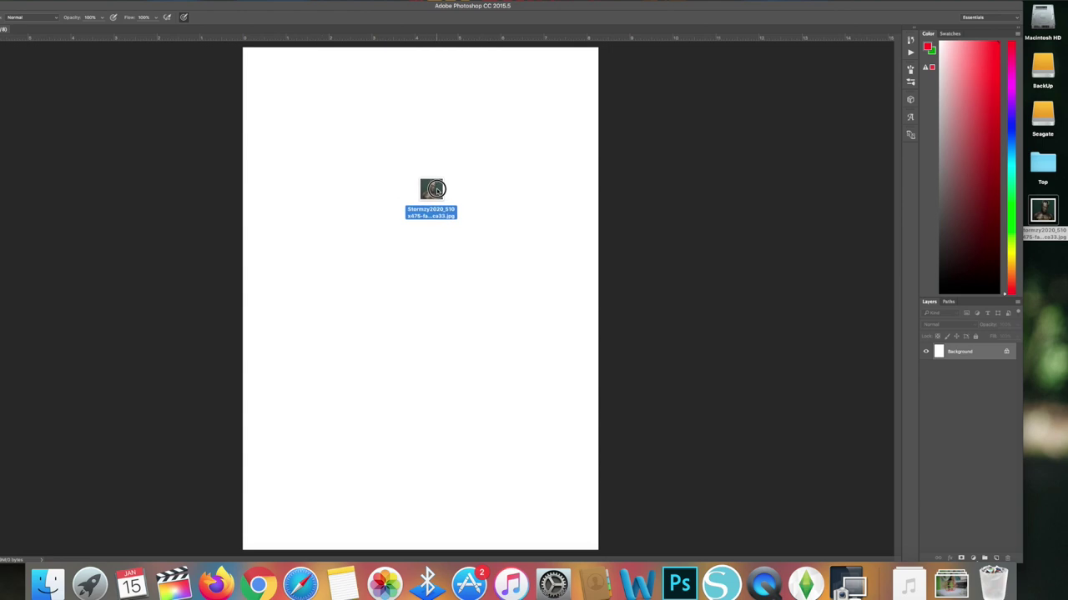
pyautogui.moveTo(436, 187); pyautogui.dragTo(435, 190)
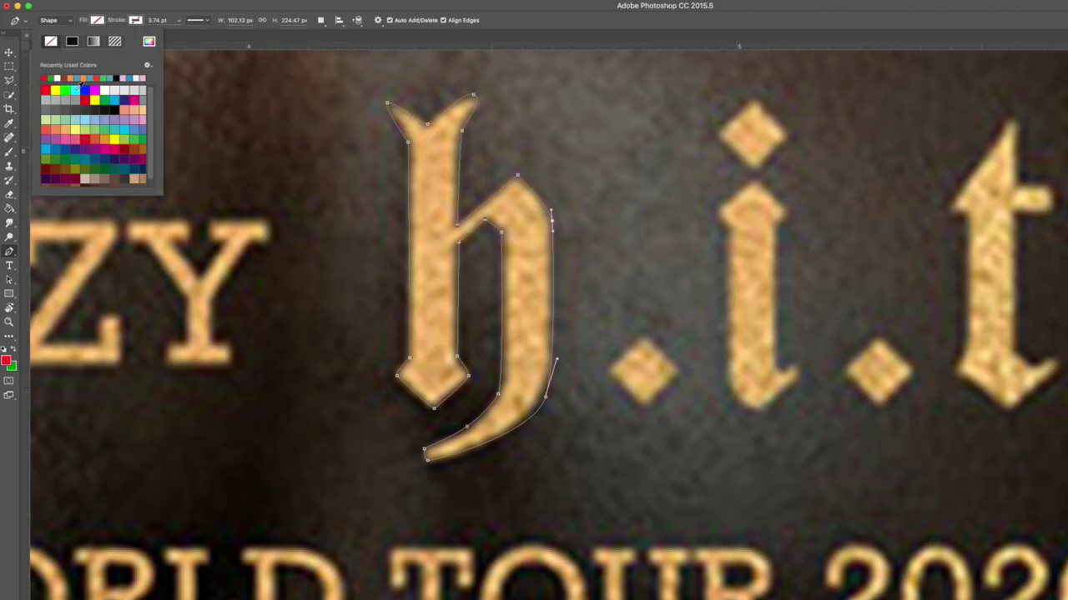
# - Fill the traced h shape with the gold colour sampled from the poster's letter
pyautogui.click(147, 42)
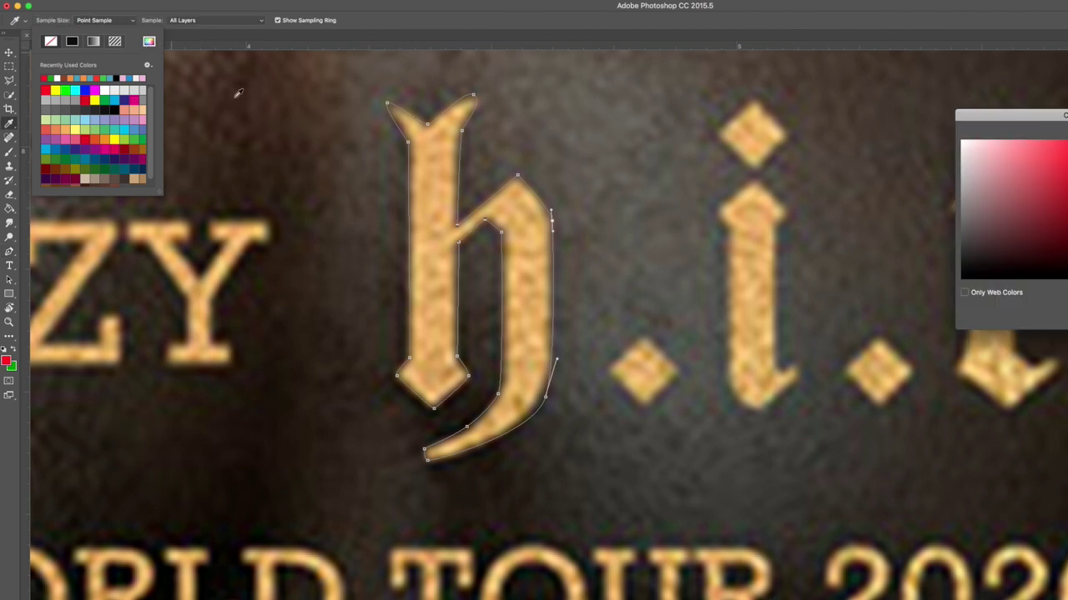
pyautogui.click(540, 302)
pyautogui.press('Return')
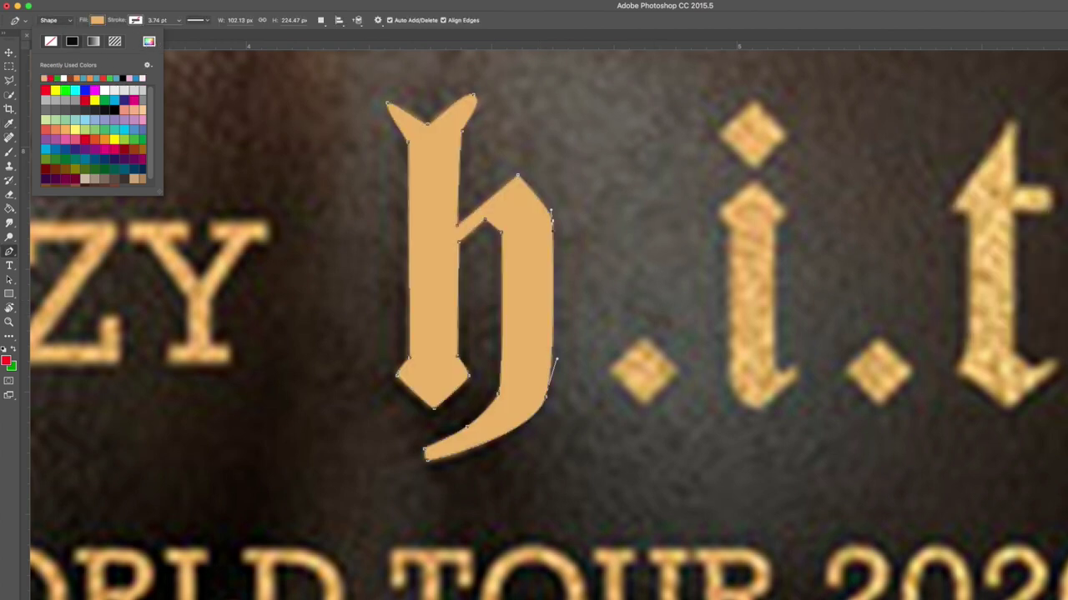
pyautogui.press('Return')
# - Check the h shape against the hidden poster, then trace the dot after the h
pyautogui.click(937, 359)
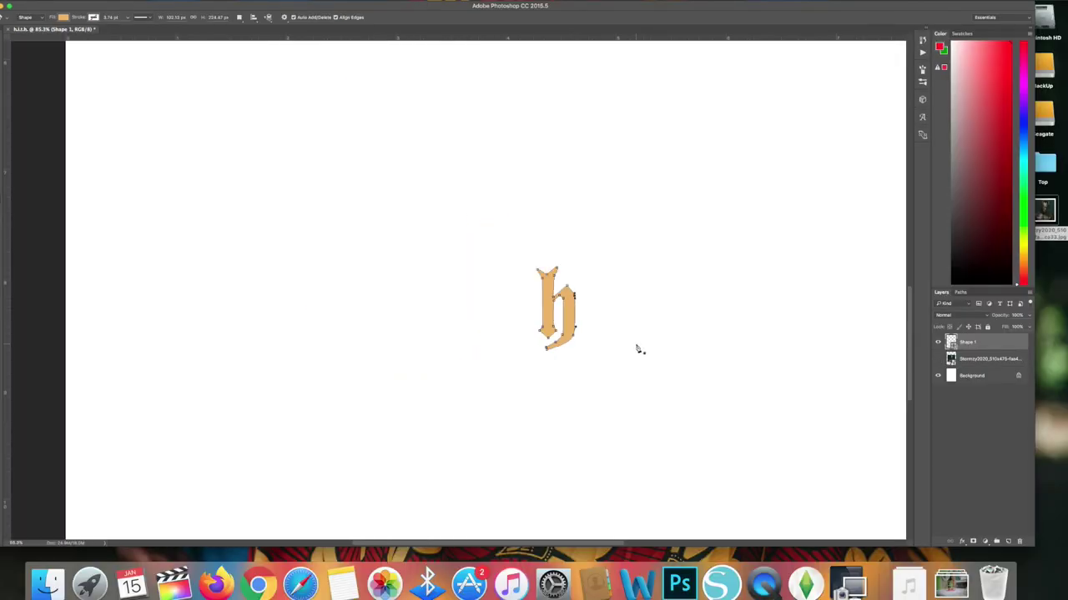
pyautogui.scroll(5, 638, 349)
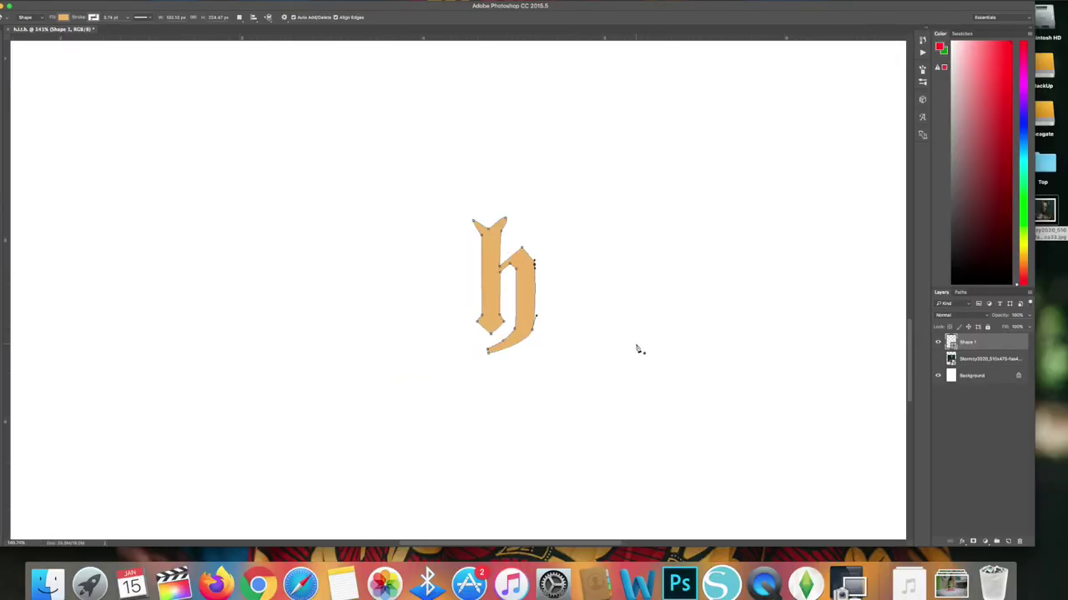
pyautogui.click(937, 358)
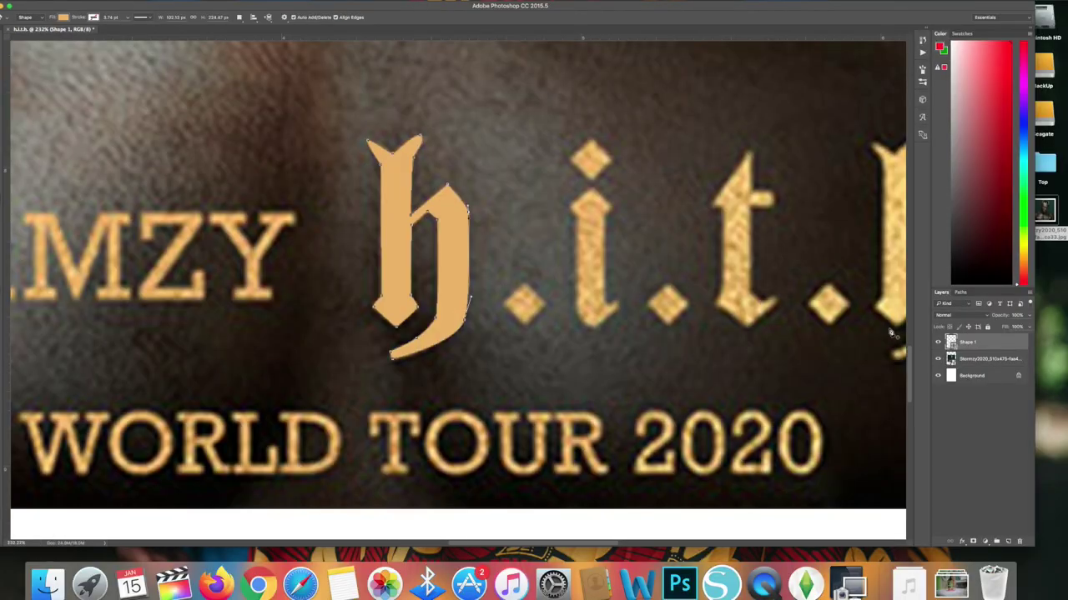
pyautogui.click(522, 283)
pyautogui.click(542, 304)
pyautogui.hscroll(5, 538, 275)
pyautogui.click(443, 190)
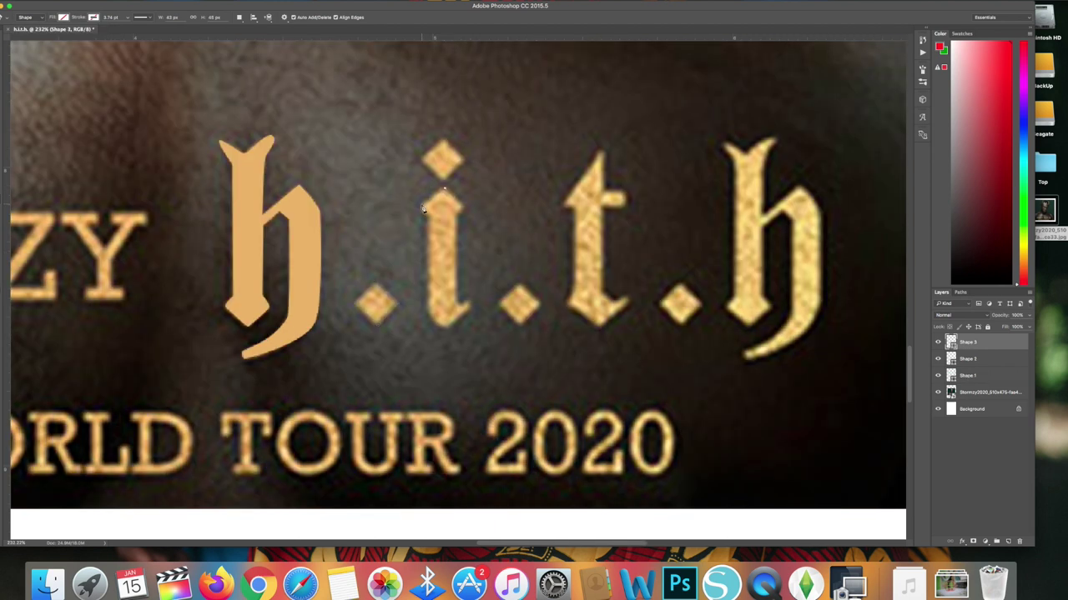
pyautogui.scroll(5, 443, 190)
# - Trace the letter i and its diamond dot, filling the new shape gold
pyautogui.click(396, 214)
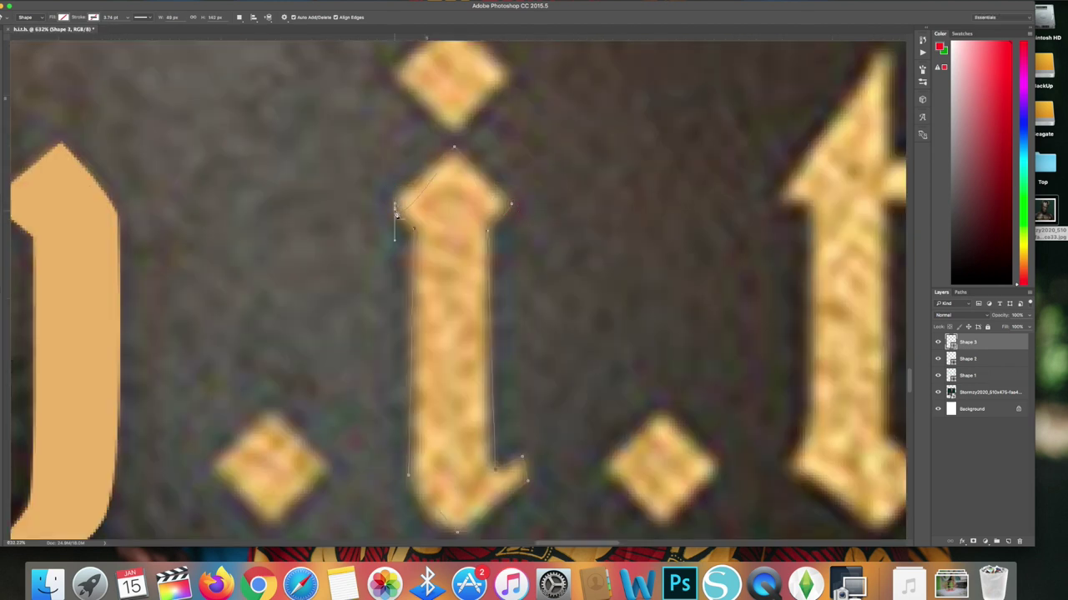
pyautogui.scroll(-3, 476, 464)
pyautogui.scroll(-3, 409, 417)
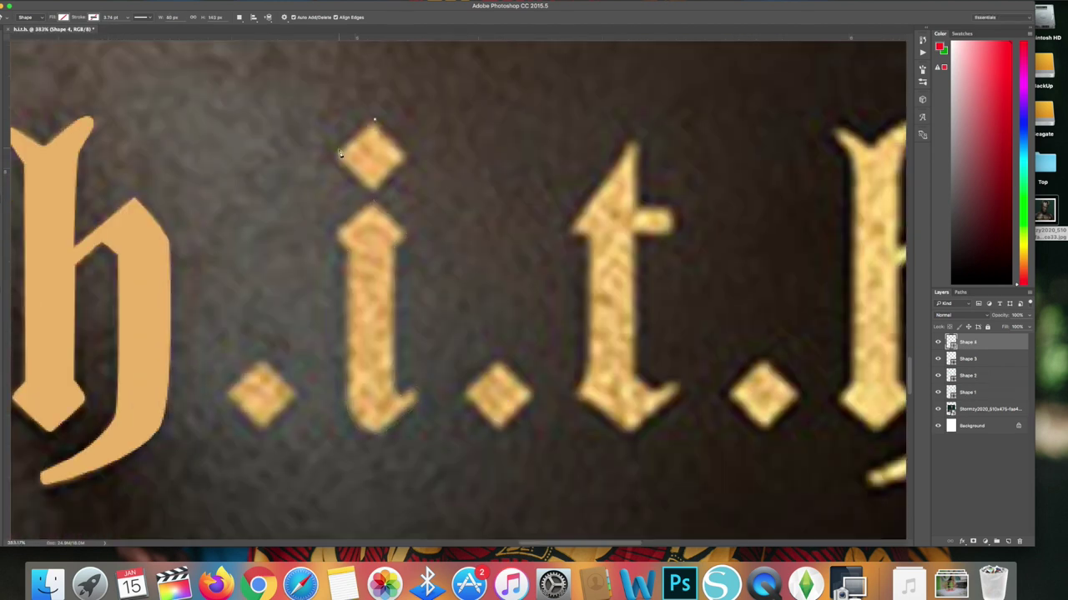
pyautogui.click(373, 121)
pyautogui.hscroll(2, 422, 248)
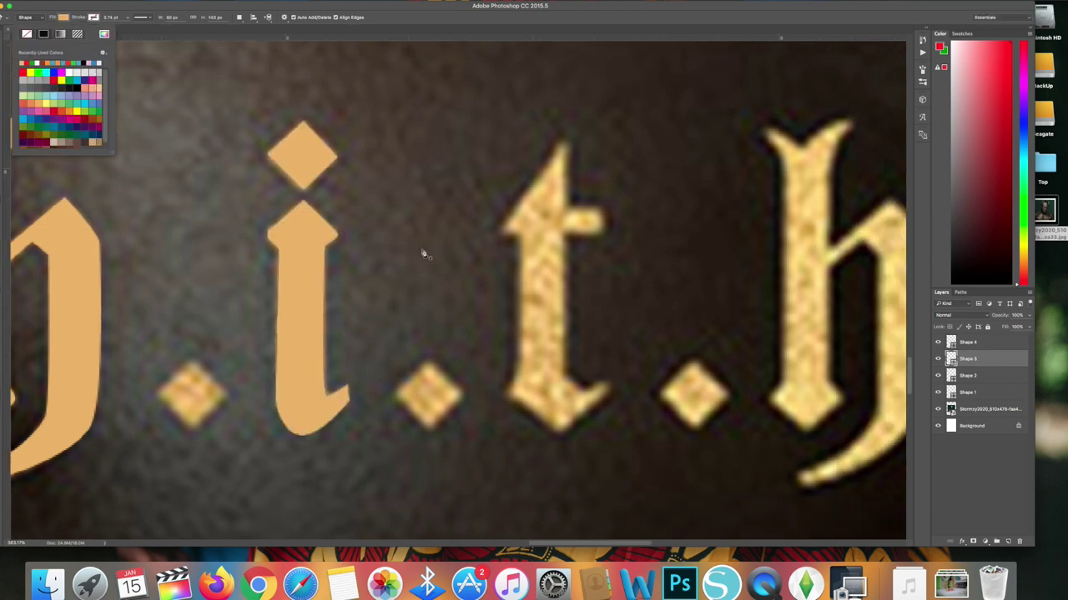
pyautogui.click(63, 17)
pyautogui.click(19, 62)
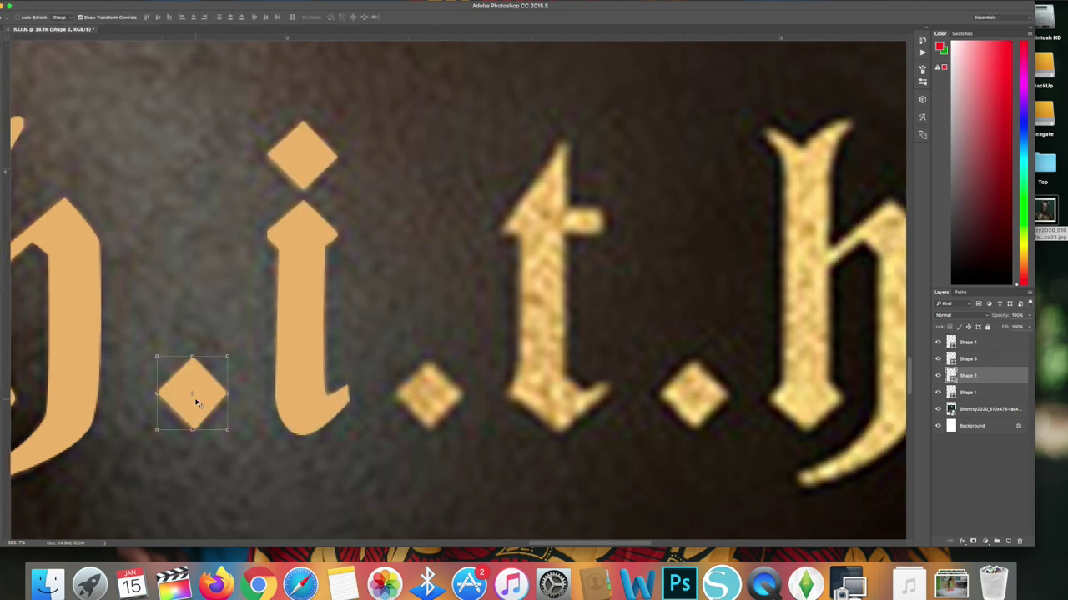
# - Duplicate the diamond dot, trace the t, and copy the h to the end of the word
pyautogui.click(6, 41)
pyautogui.click(197, 404)
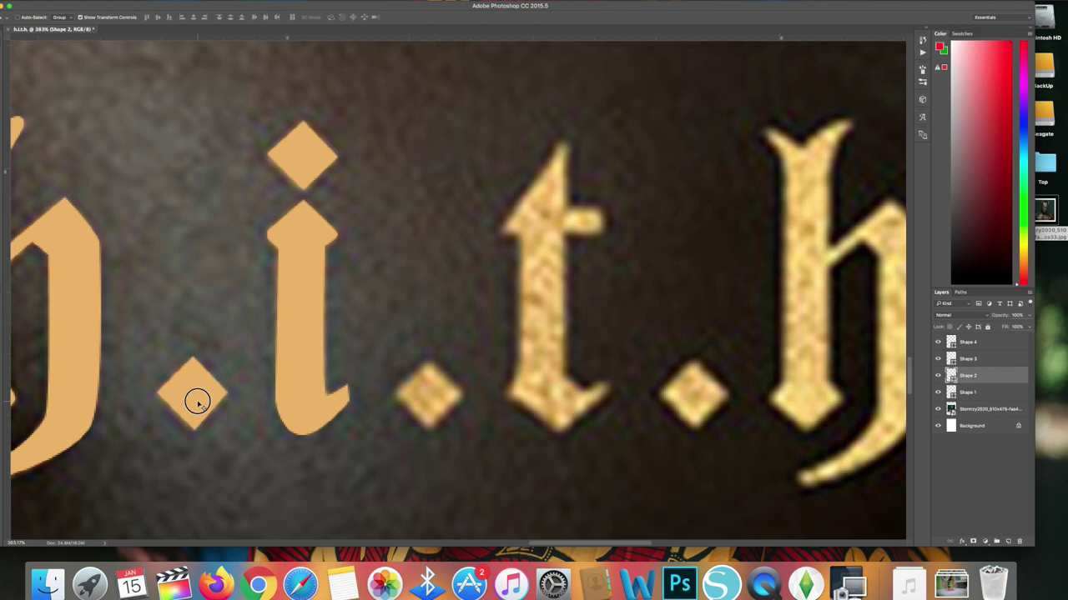
pyautogui.moveTo(198, 404); pyautogui.dragTo(695, 392)
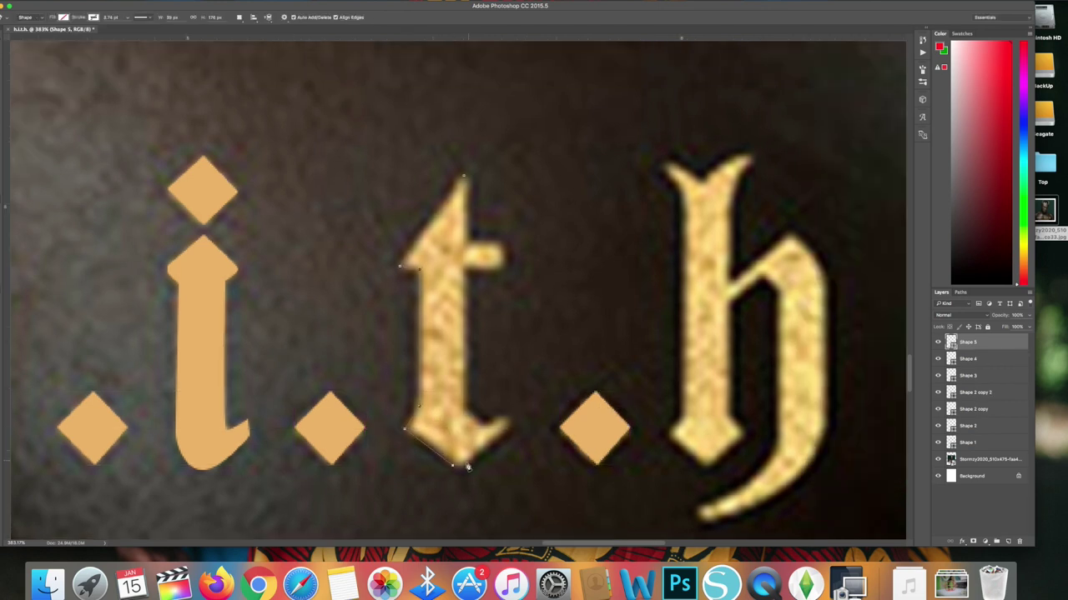
pyautogui.click(459, 468)
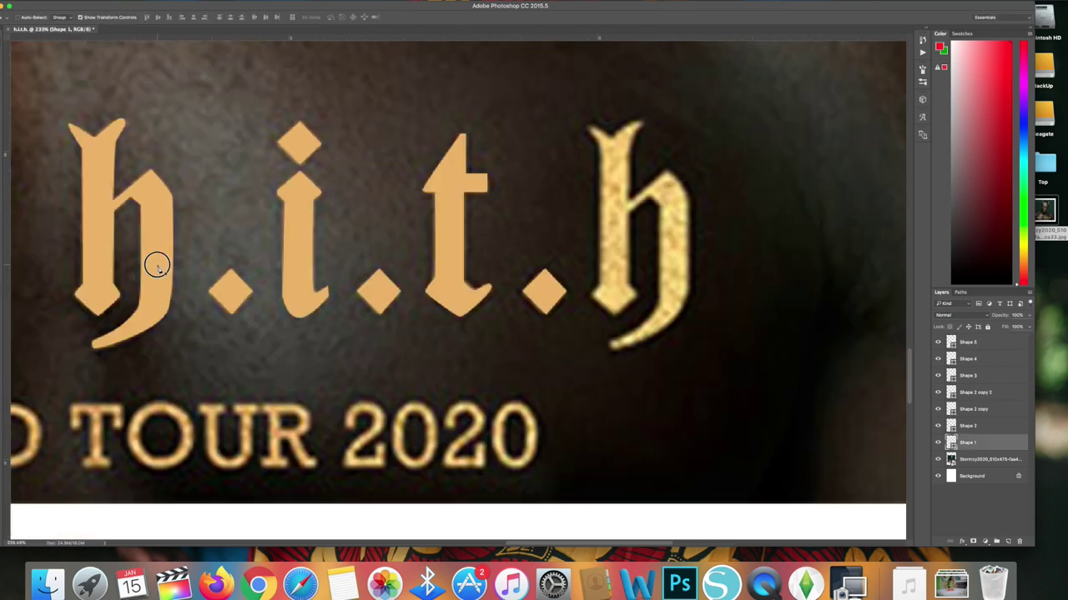
pyautogui.moveTo(158, 265); pyautogui.dragTo(674, 263)
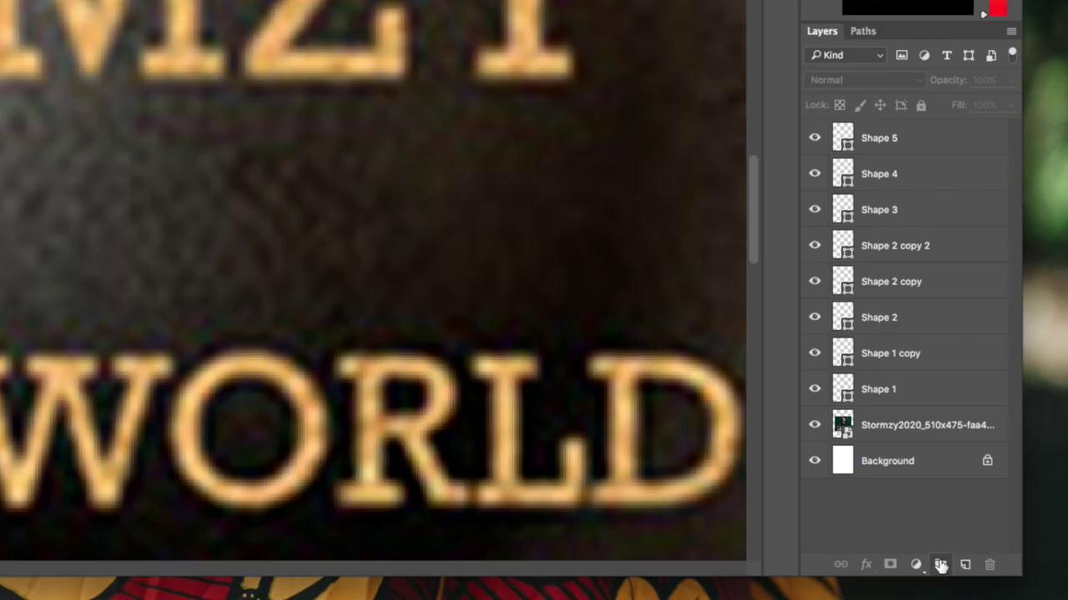
# - Group Shape 1 through Shape 5 into a collapsed group named 'h.i.t.h.'
pyautogui.hotkey('ctrl', 'g')
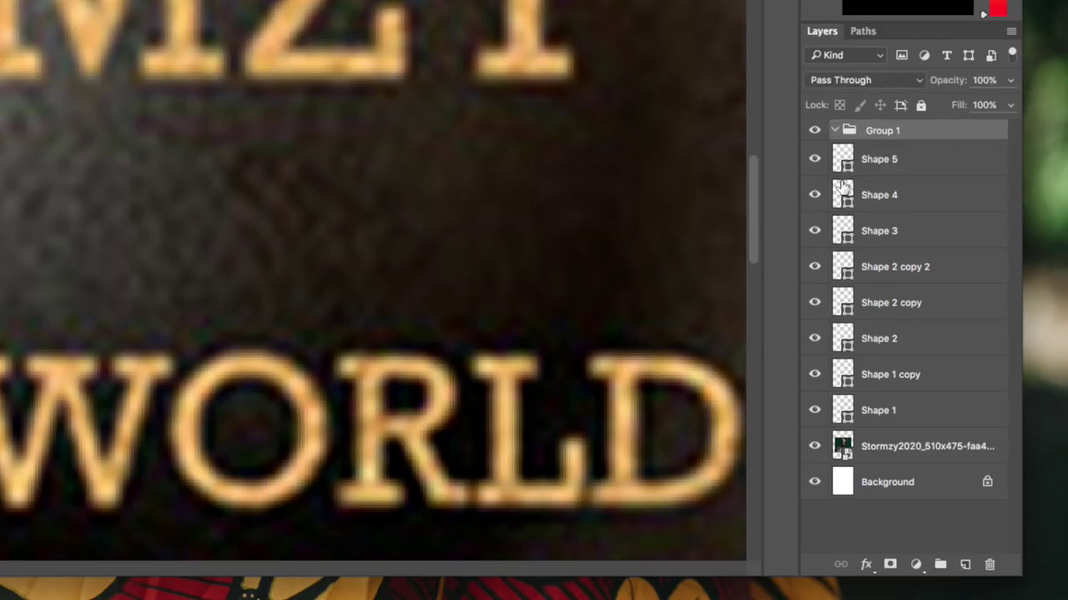
pyautogui.write('h.i.t.h.')
pyautogui.press('Return')
pyautogui.click(886, 164)
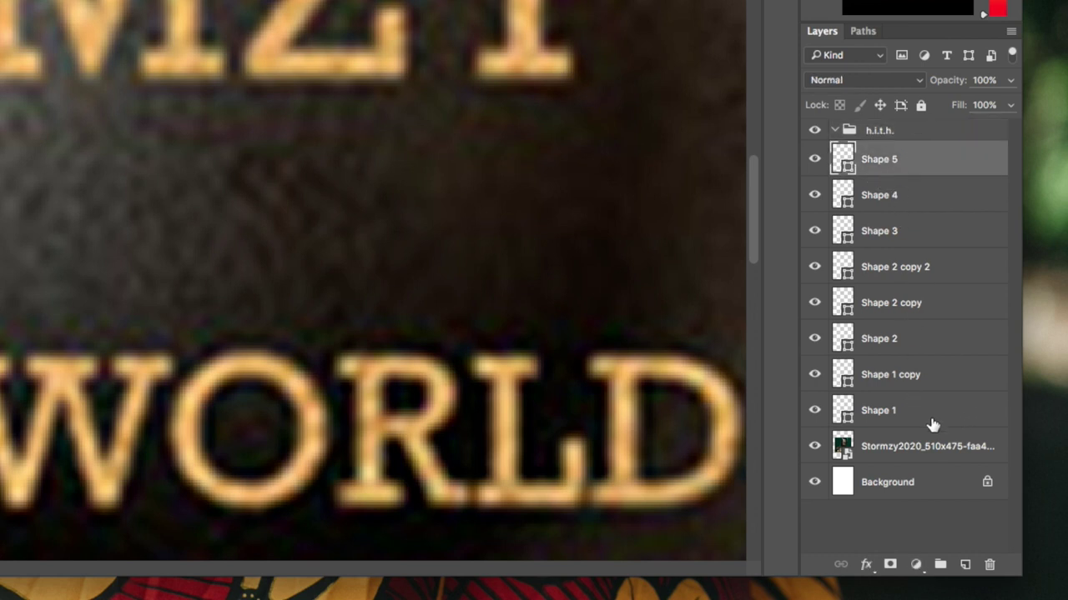
pyautogui.keyDown('shift'); pyautogui.click(914, 415); pyautogui.keyUp('shift')
pyautogui.moveTo(913, 180); pyautogui.dragTo(893, 132)
pyautogui.click(834, 130)
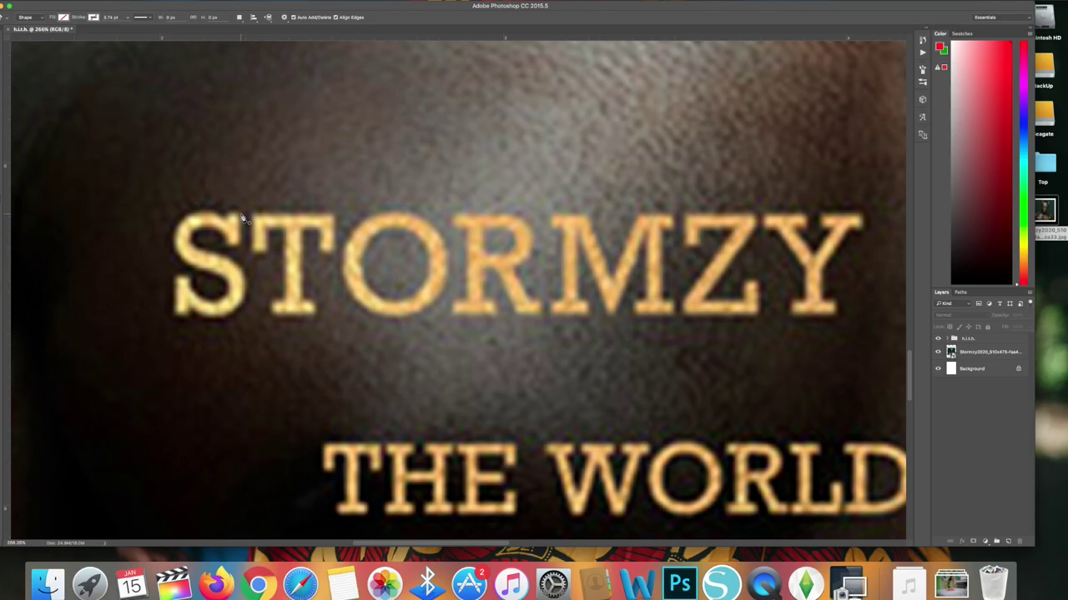
# - Begin a Pen shape tracing the outline of the S in STORMZY
pyautogui.click(239, 219)
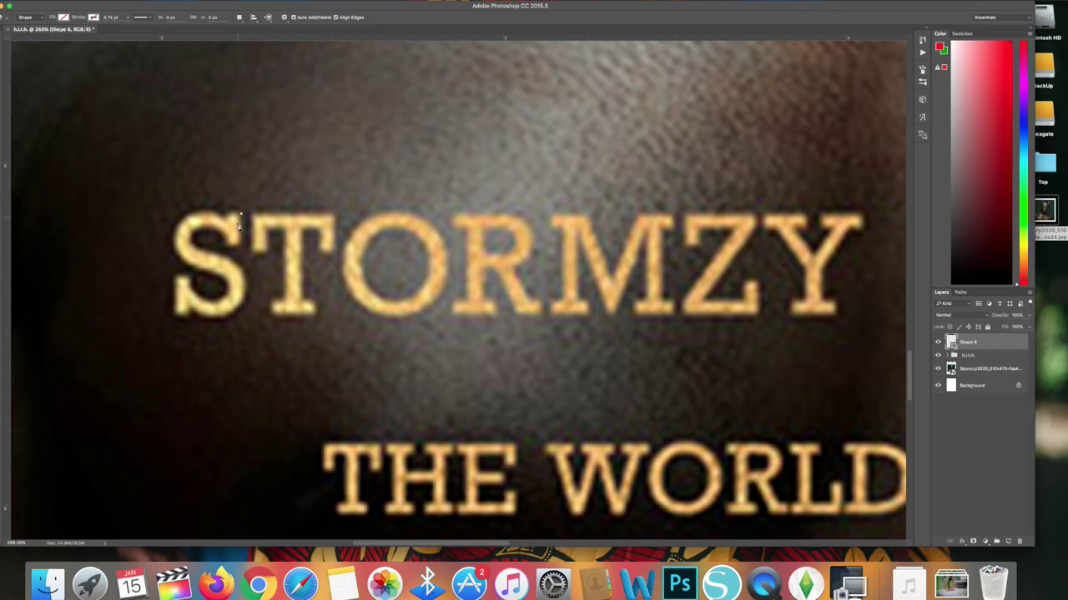
pyautogui.click(192, 239)
pyautogui.click(244, 302)
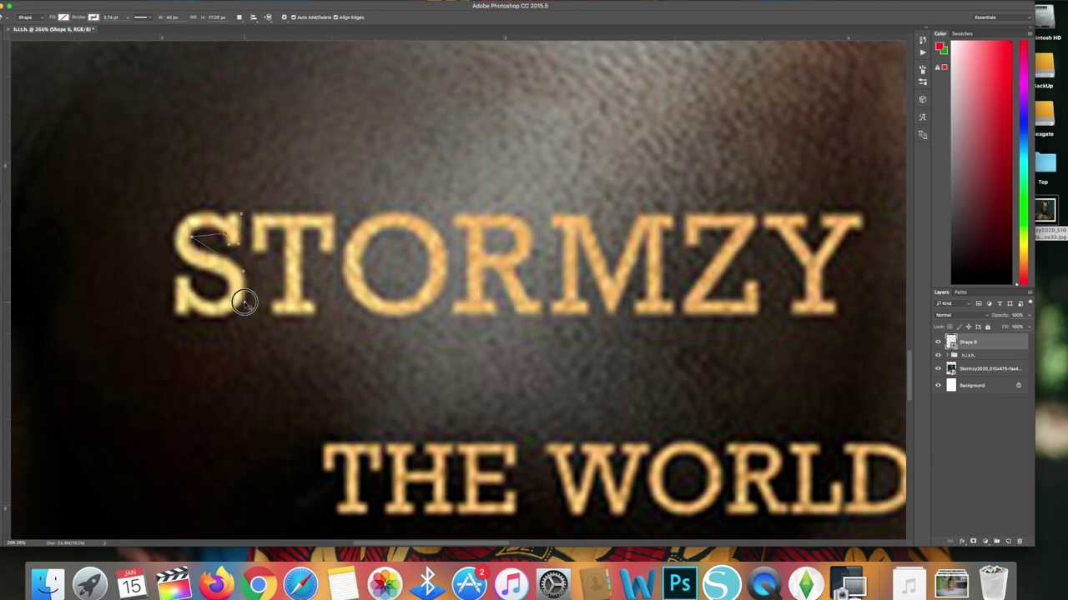
pyautogui.click(192, 310)
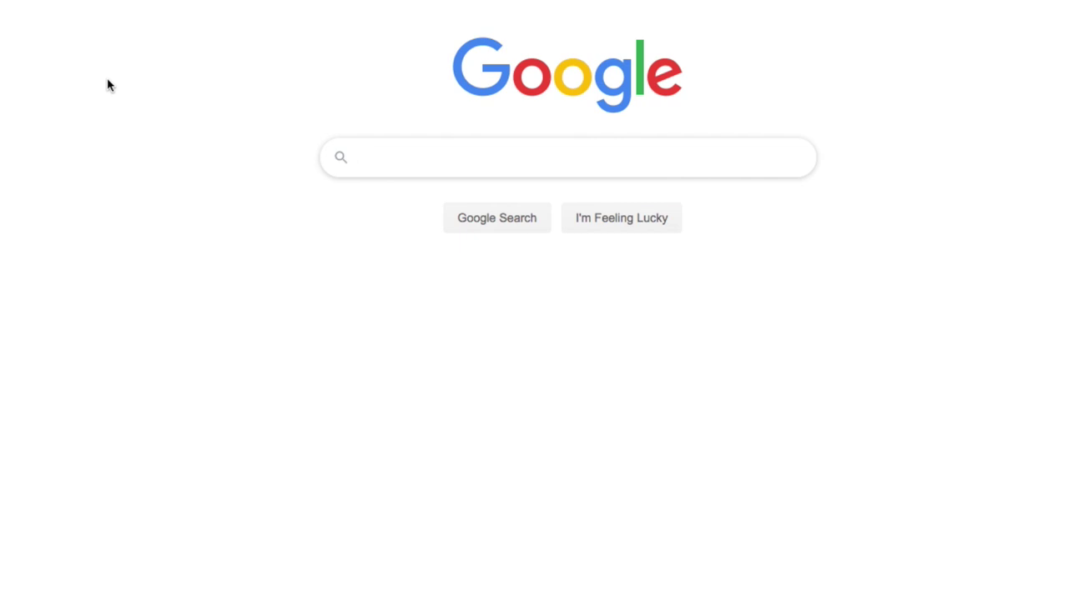
# - Search Google Images for 'stormzy font' and drag the black STORMZY logo onto the Photoshop canvas
pyautogui.write('stormz')
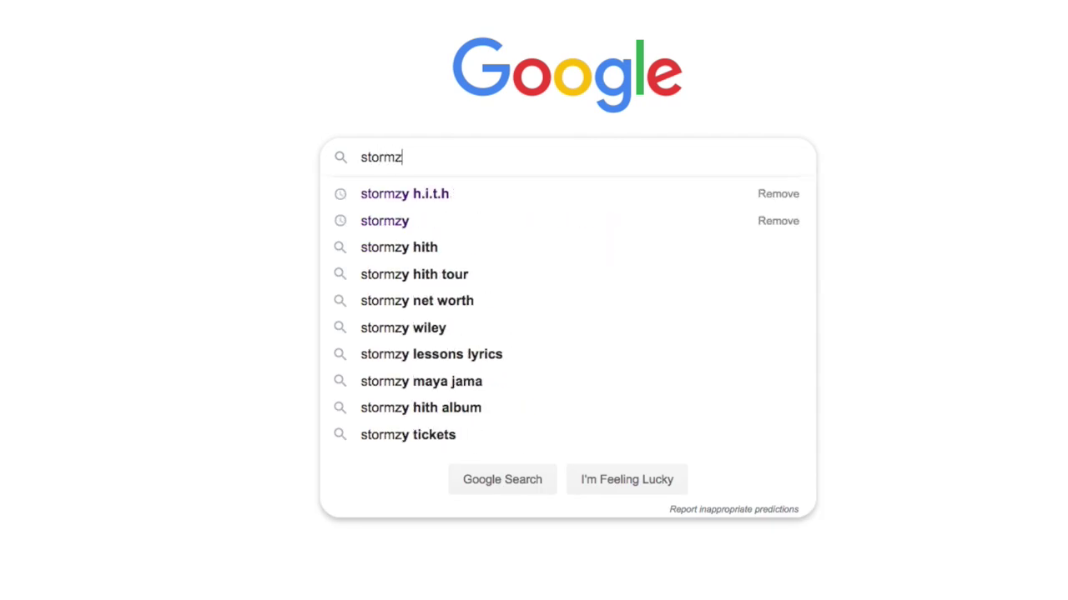
pyautogui.write('t font')
pyautogui.press('Return')
pyautogui.click(260, 123)
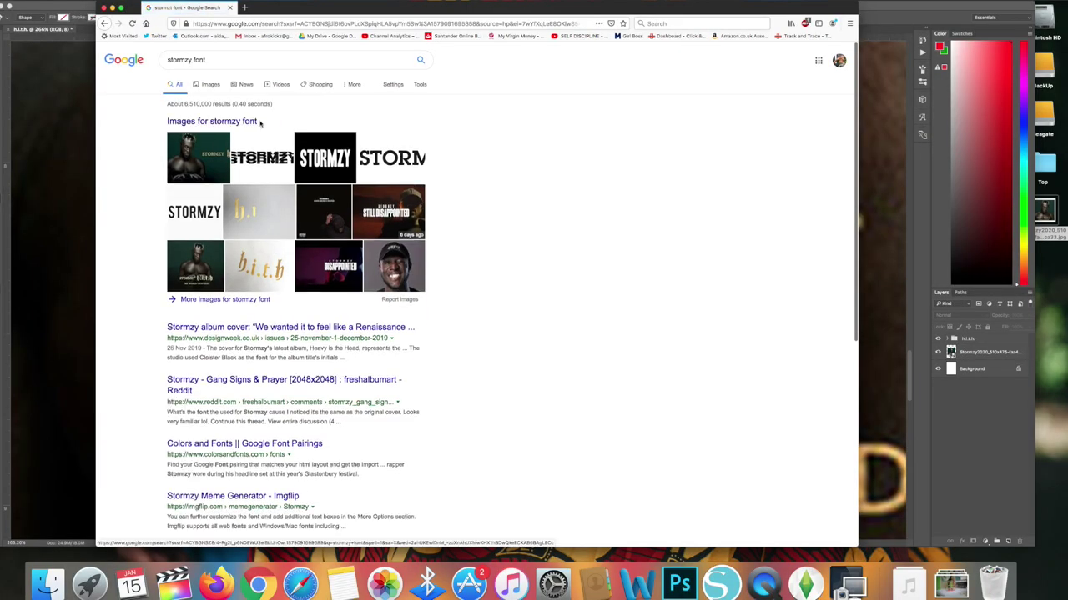
pyautogui.click(258, 121)
pyautogui.click(208, 144)
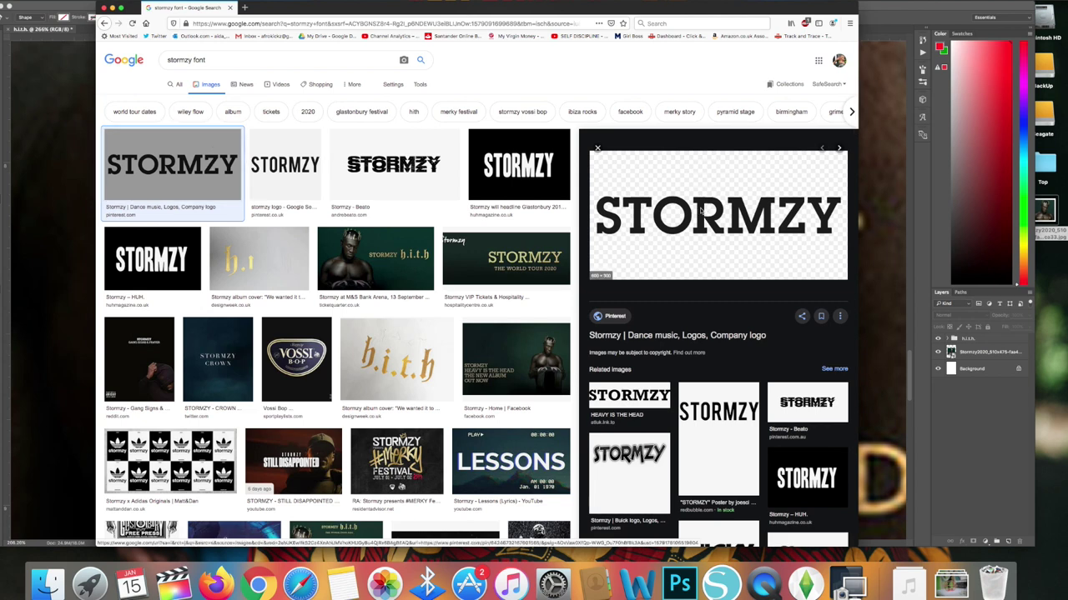
pyautogui.moveTo(657, 9); pyautogui.dragTo(568, 34)
pyautogui.moveTo(598, 226); pyautogui.dragTo(453, 281)
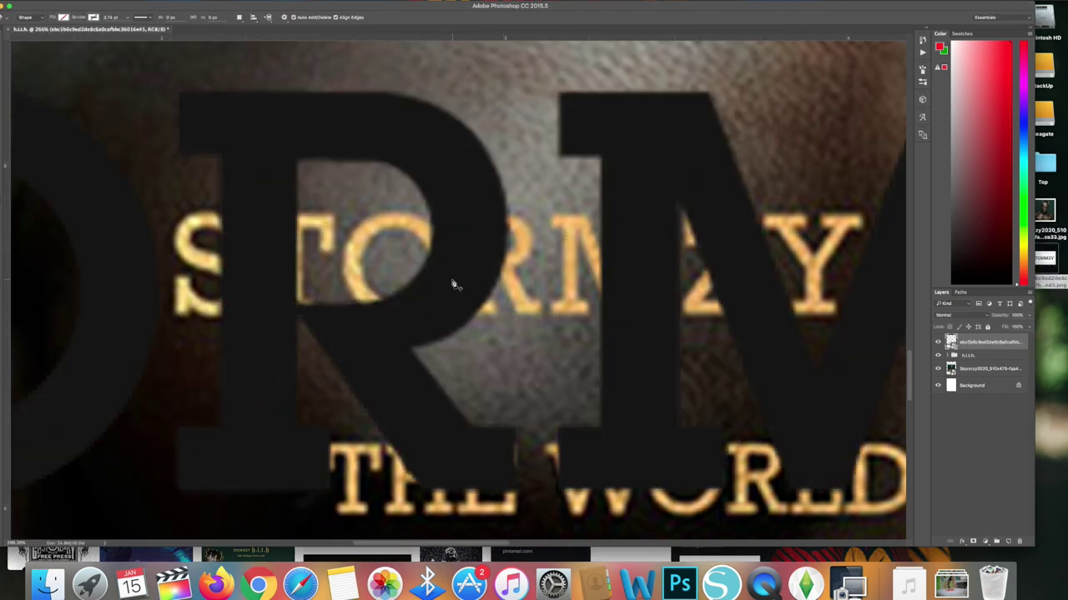
# - Place the STORMZY logo and shrink it to fit over the poster's STORMZY text
pyautogui.press('super+0')
pyautogui.moveTo(638, 398); pyautogui.dragTo(441, 388)
pyautogui.moveTo(384, 413); pyautogui.dragTo(467, 400)
pyautogui.press('Return')
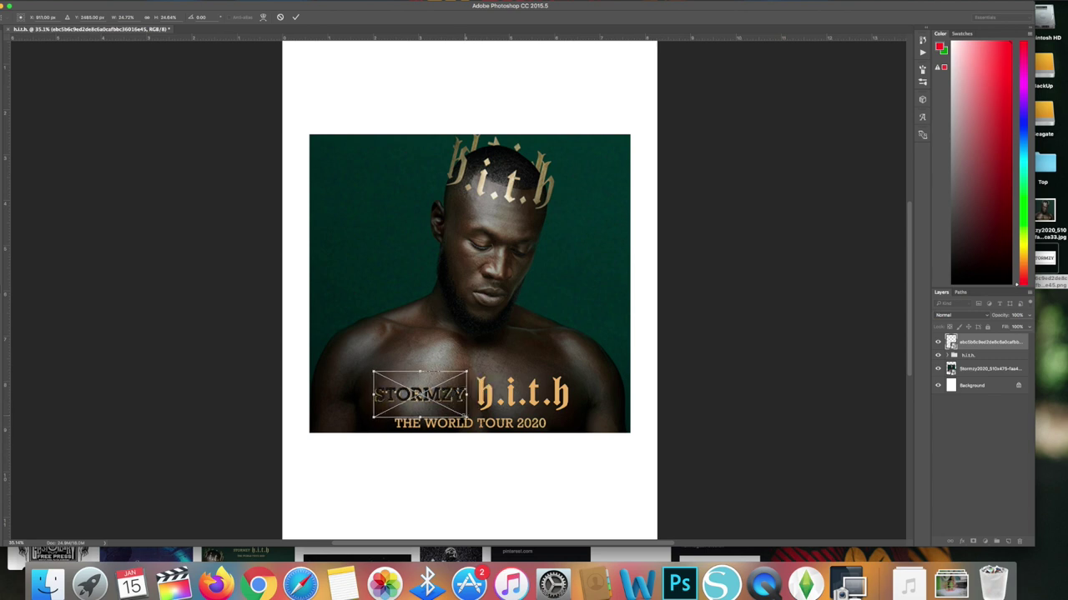
# - Hide the poster photo, fit the page in view, and enlarge and raise the logos
pyautogui.scroll(3, 467, 398)
pyautogui.click(937, 369)
pyautogui.click(978, 341)
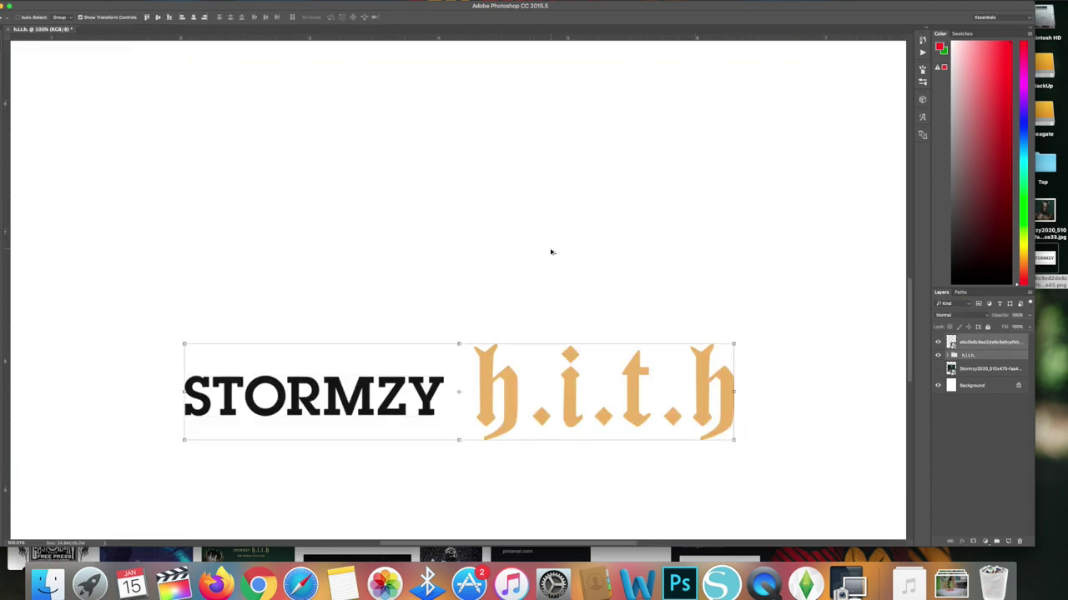
pyautogui.press('super+0')
pyautogui.moveTo(545, 380); pyautogui.dragTo(524, 272)
# - Commit the letter resize and fill the t shape with black
pyautogui.press('Return')
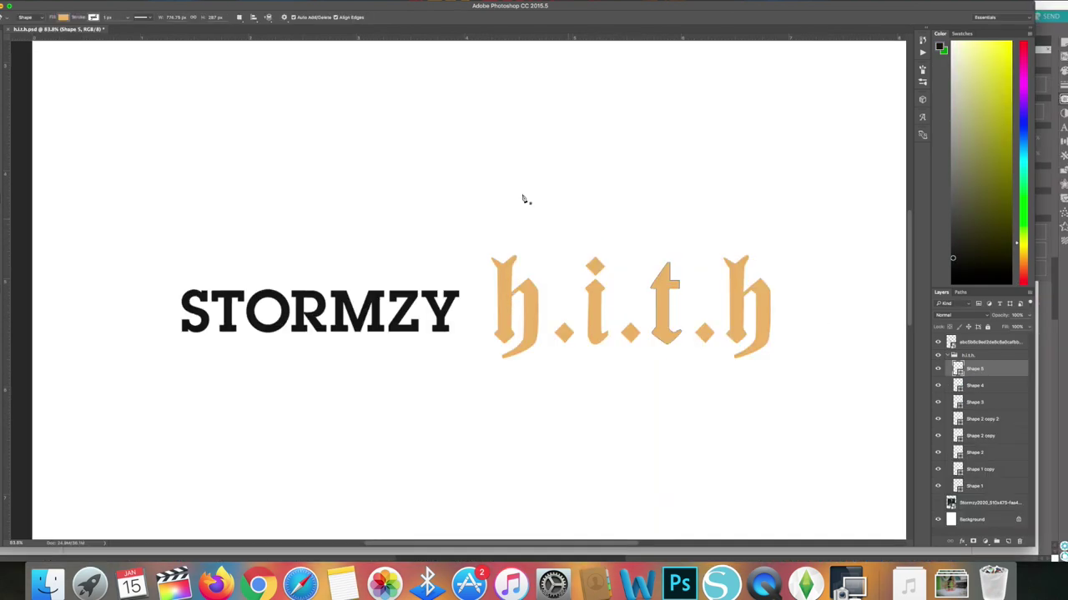
pyautogui.click(64, 17)
pyautogui.click(27, 62)
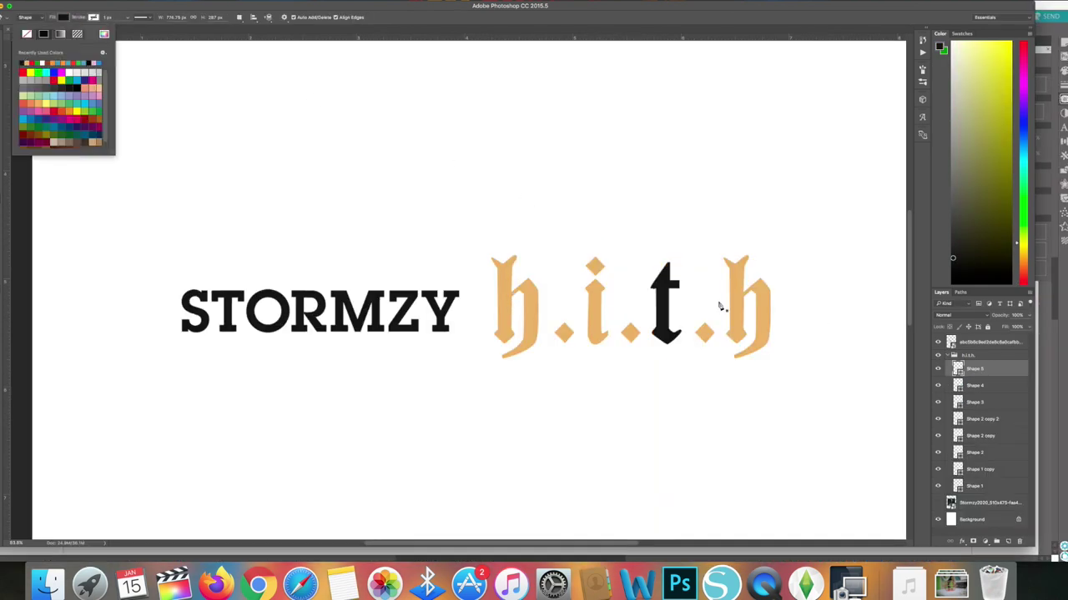
pyautogui.click(984, 389)
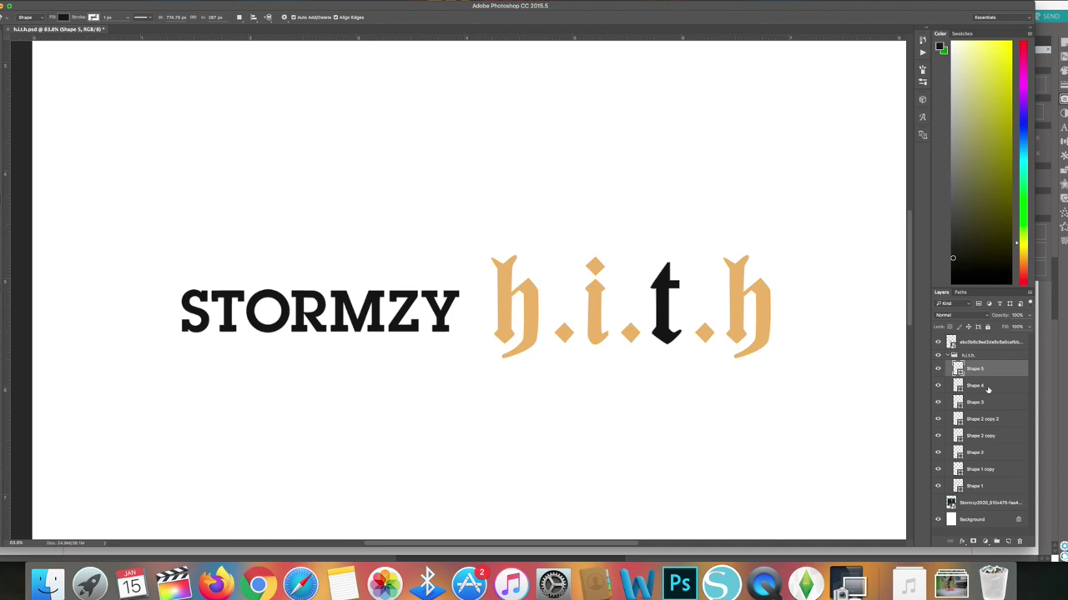
# - Recolour the i's dot, the i body and two dots black, sampled from the t
pyautogui.click(988, 389)
pyautogui.doubleClick(958, 387)
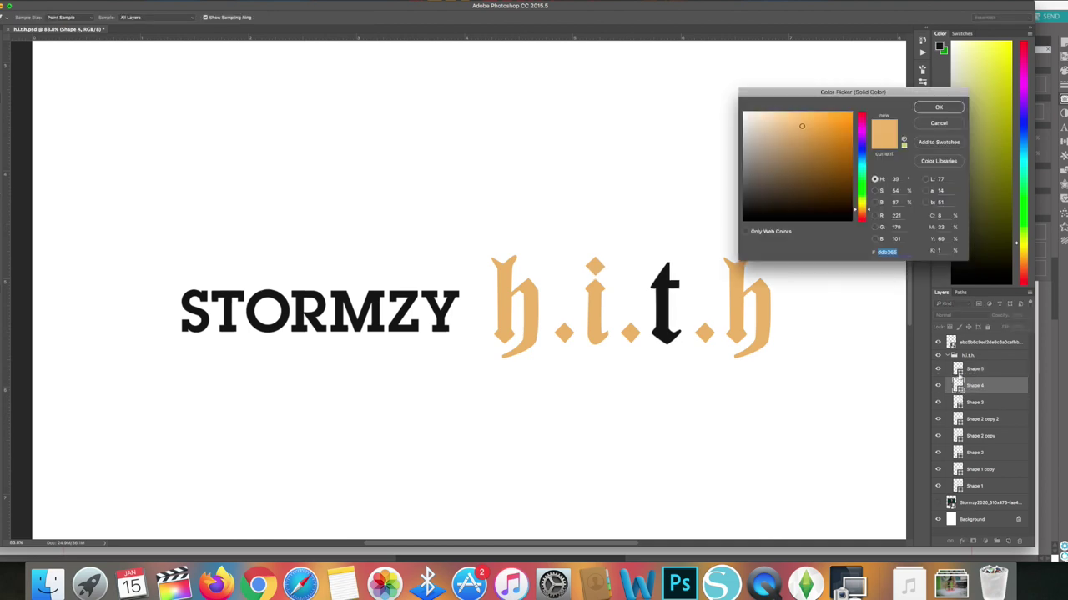
pyautogui.click(672, 275)
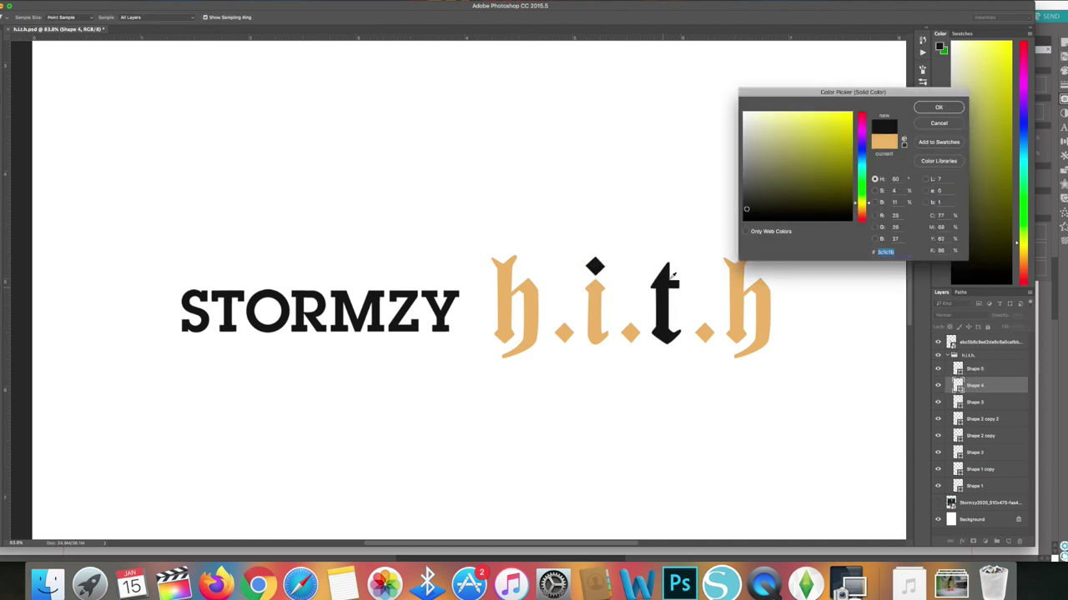
pyautogui.click(934, 108)
pyautogui.doubleClick(958, 402)
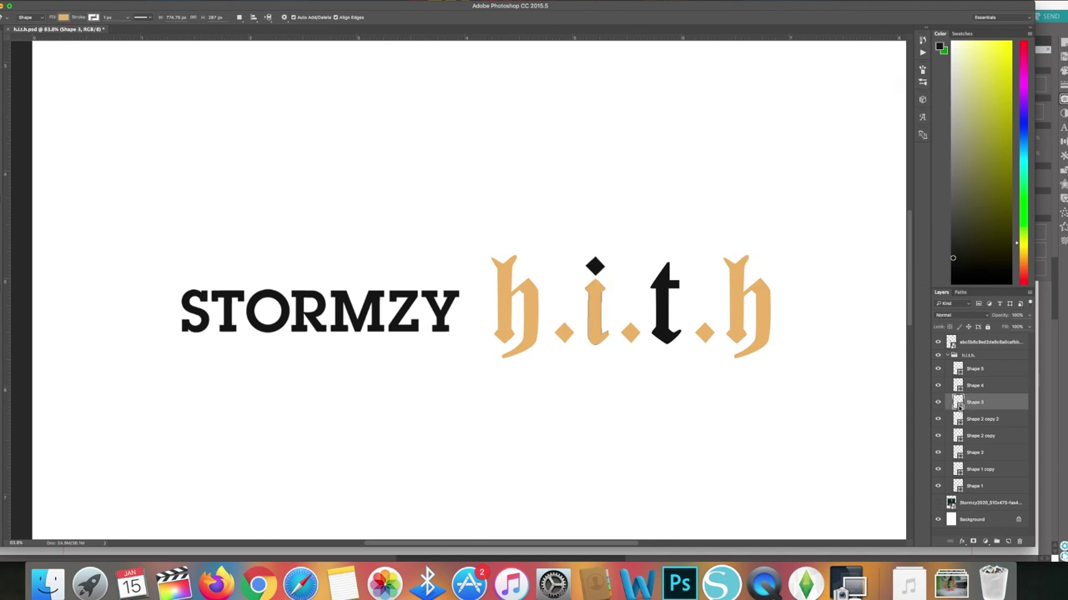
pyautogui.click(665, 313)
pyautogui.click(938, 107)
pyautogui.doubleClick(959, 419)
pyautogui.click(667, 314)
pyautogui.click(939, 107)
pyautogui.doubleClick(959, 435)
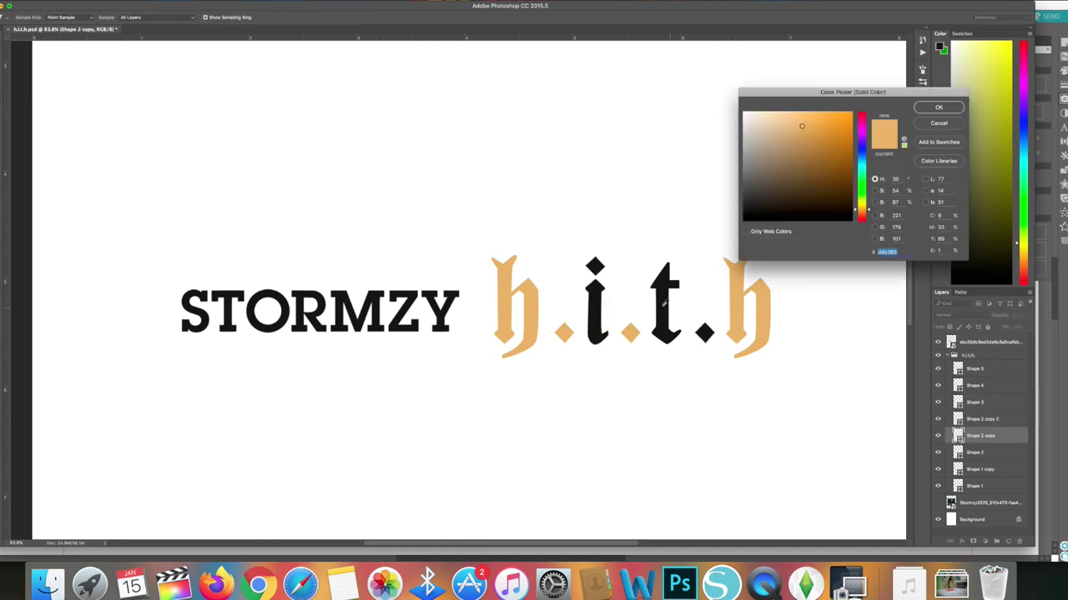
pyautogui.click(668, 314)
pyautogui.click(939, 108)
# - Recolour the remaining Shape 2 dot and both h letters black
pyautogui.doubleClick(959, 452)
pyautogui.click(667, 313)
pyautogui.click(938, 107)
pyautogui.doubleClick(958, 469)
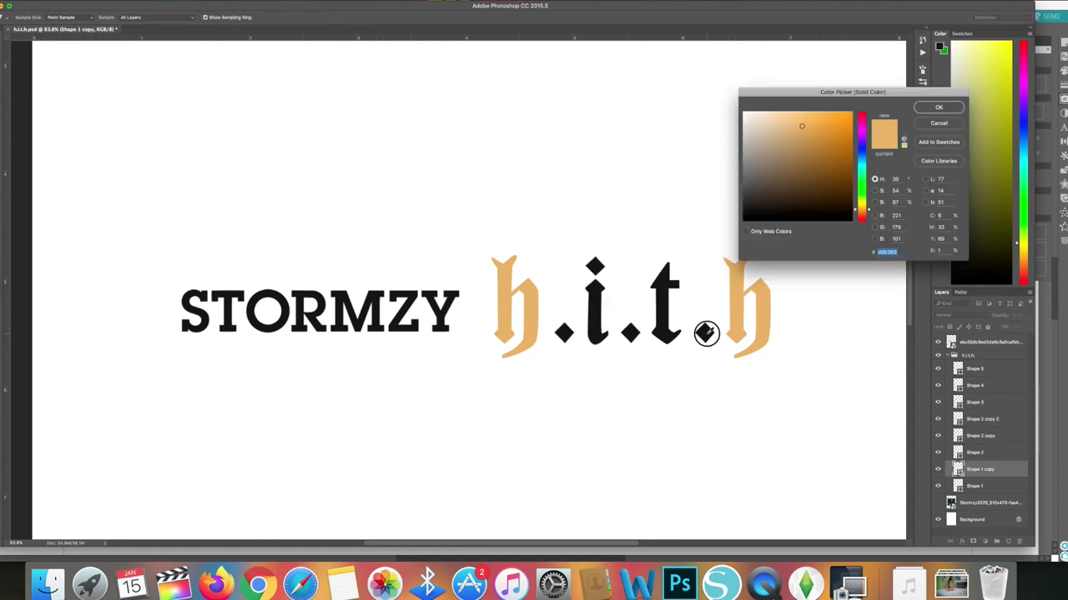
pyautogui.click(705, 333)
pyautogui.click(939, 107)
pyautogui.doubleClick(958, 485)
pyautogui.click(668, 314)
pyautogui.click(938, 107)
pyautogui.click(1012, 401)
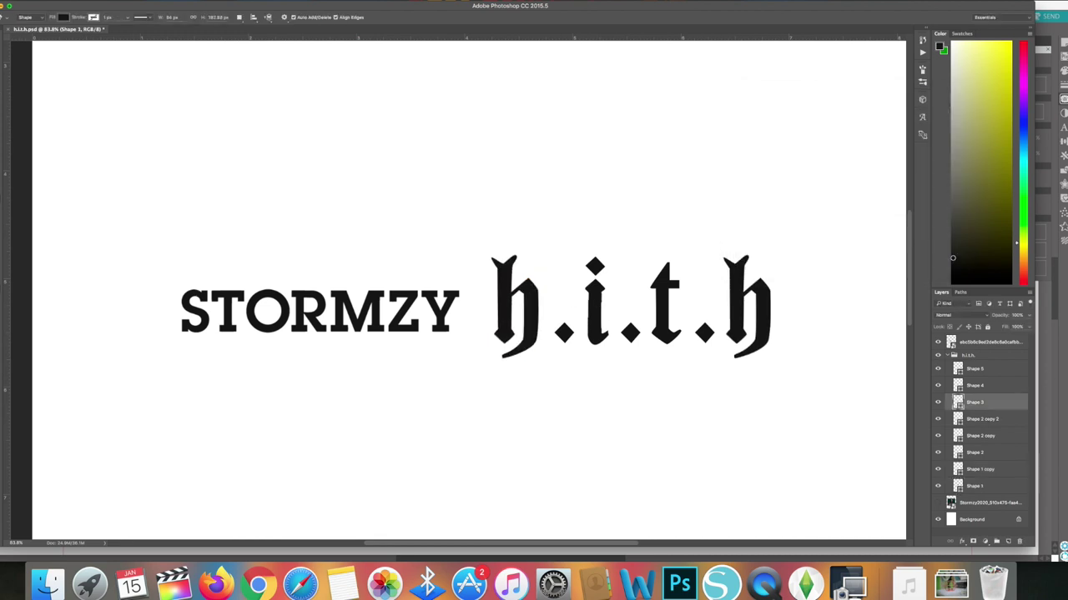
pyautogui.click(52, 7)
pyautogui.click(60, 85)
# - Save the design as the JPEG h.i.t.h.jpg at Maximum quality 12
pyautogui.click(409, 460)
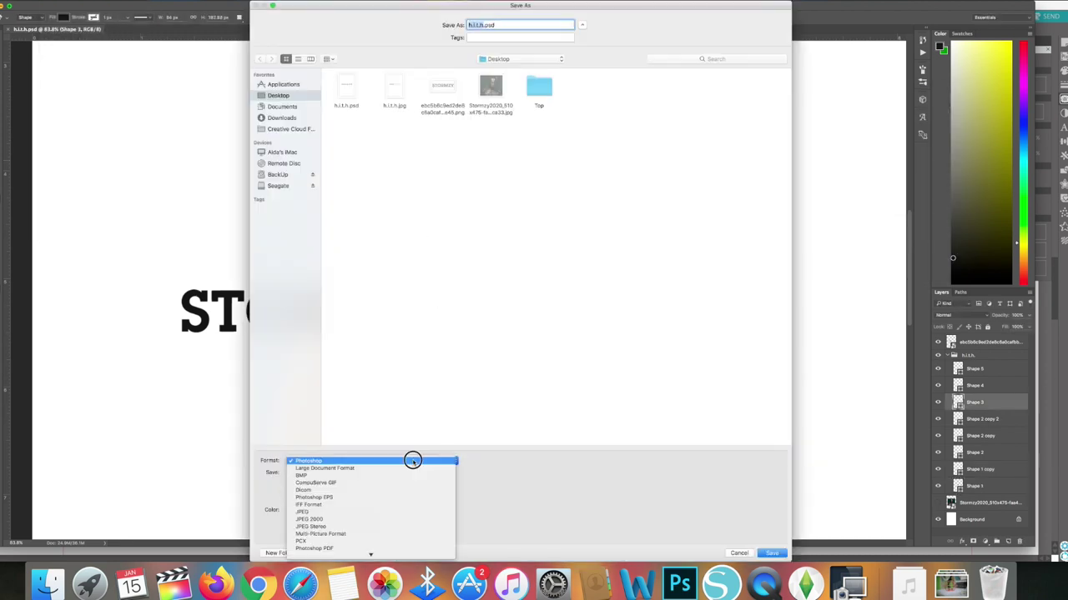
pyautogui.click(403, 512)
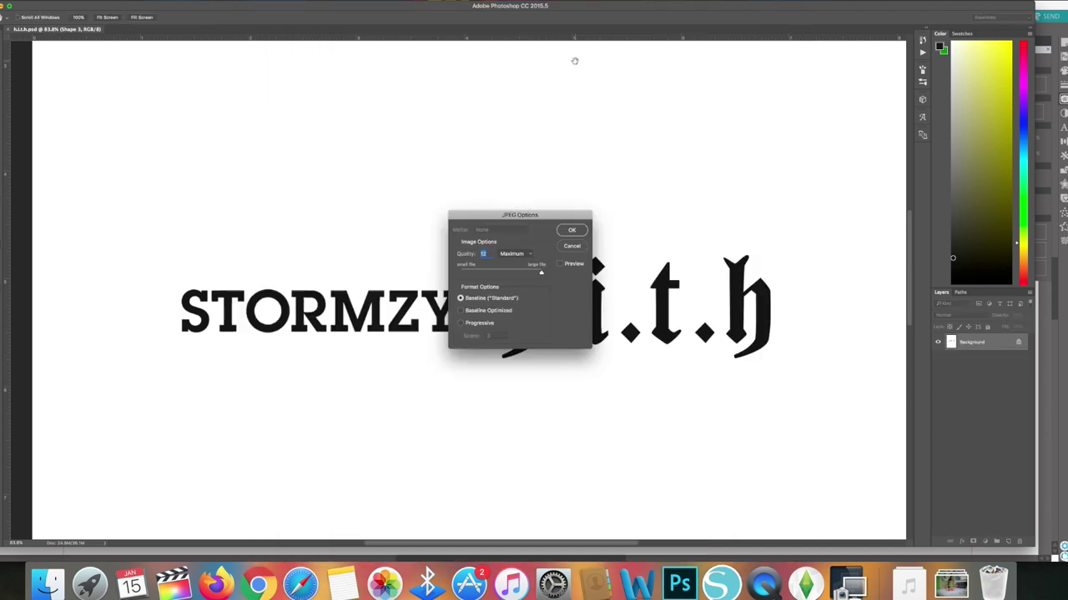
pyautogui.click(572, 232)
pyautogui.press('super+h')
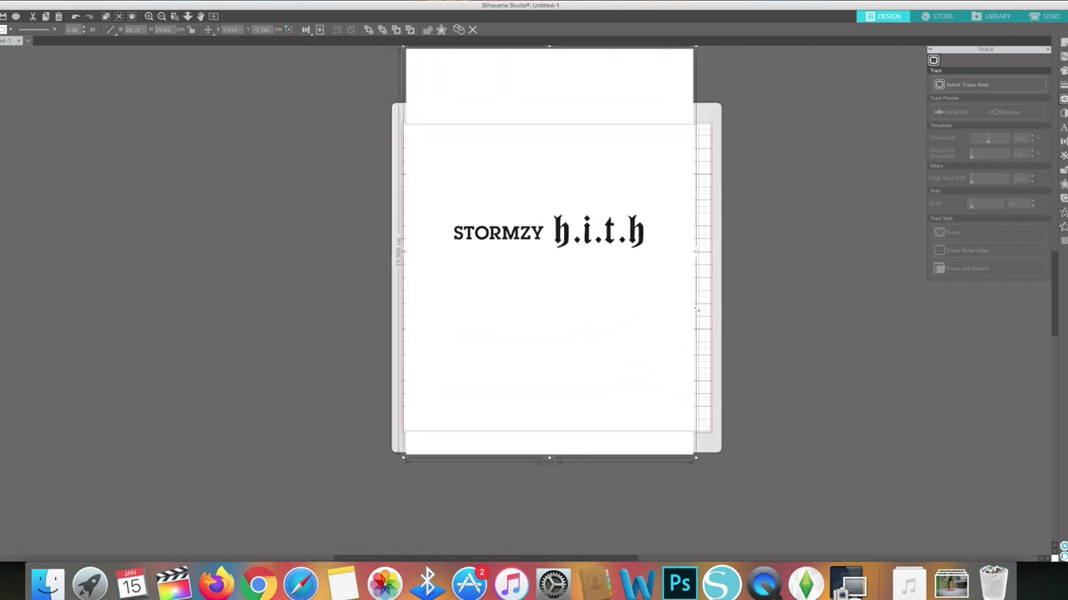
# - Trace the STORMZY area into cut outlines with the threshold lowered to 48
pyautogui.moveTo(424, 231); pyautogui.dragTo(558, 286)
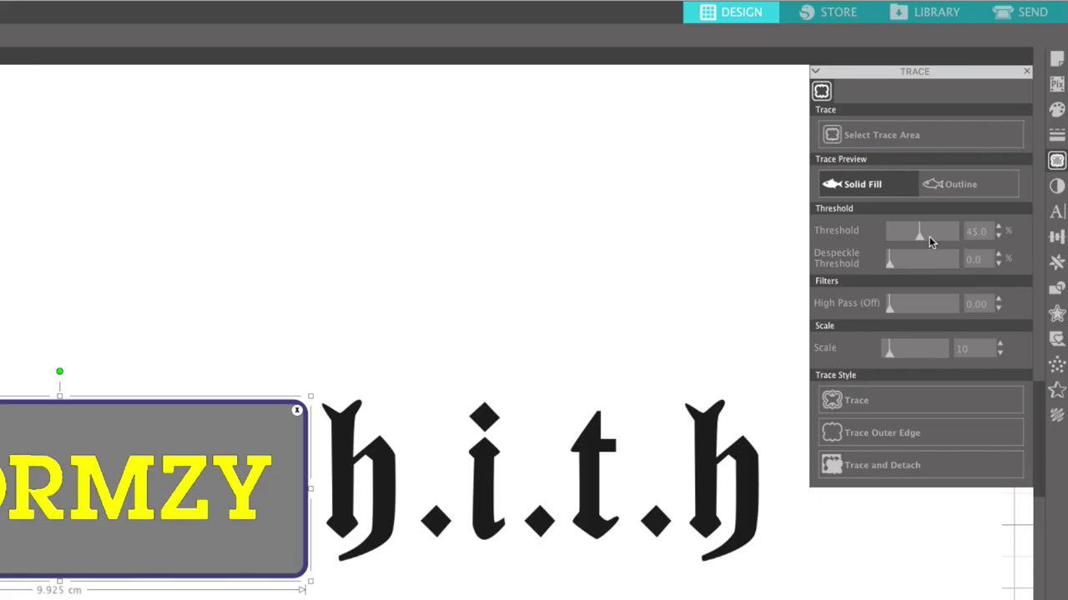
pyautogui.click(990, 141)
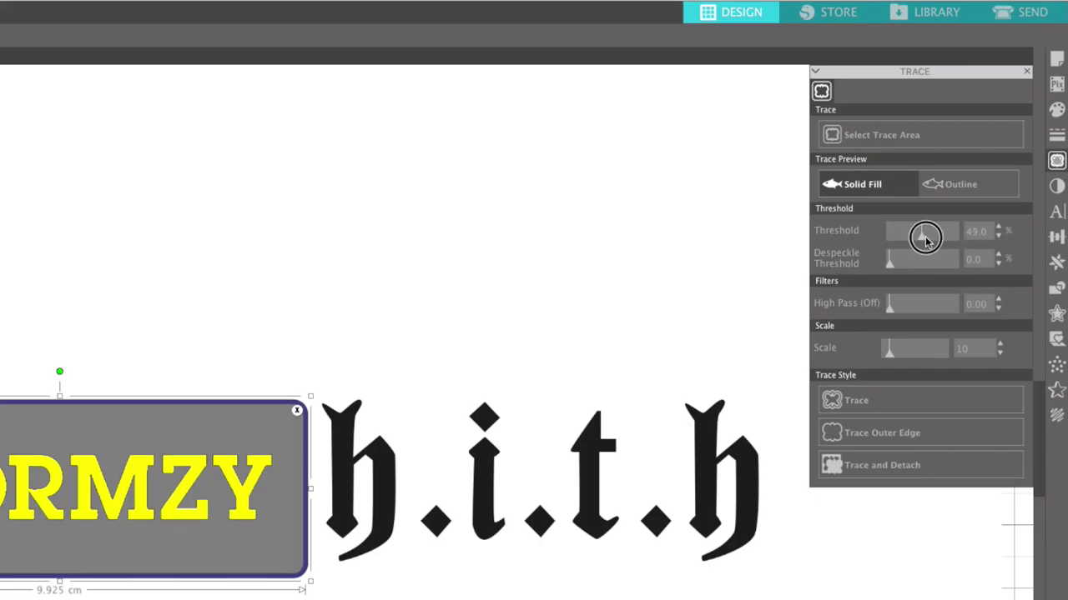
pyautogui.moveTo(924, 240); pyautogui.dragTo(909, 239)
pyautogui.click(915, 405)
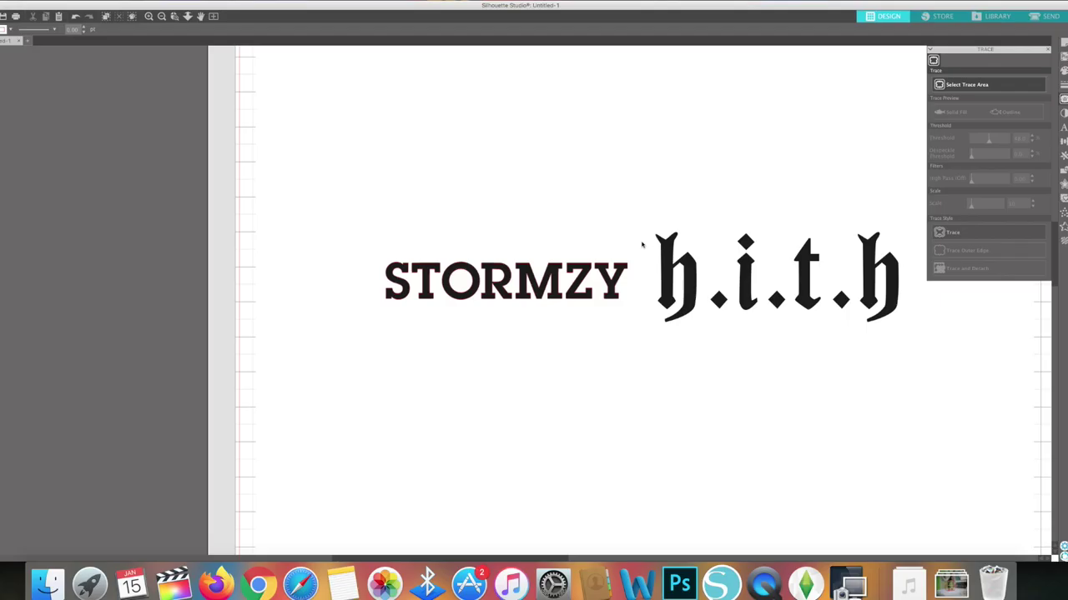
# - Trace the h.i.t.h area into cut outlines and move the original image off the page
pyautogui.moveTo(641, 216); pyautogui.dragTo(911, 336)
pyautogui.click(976, 143)
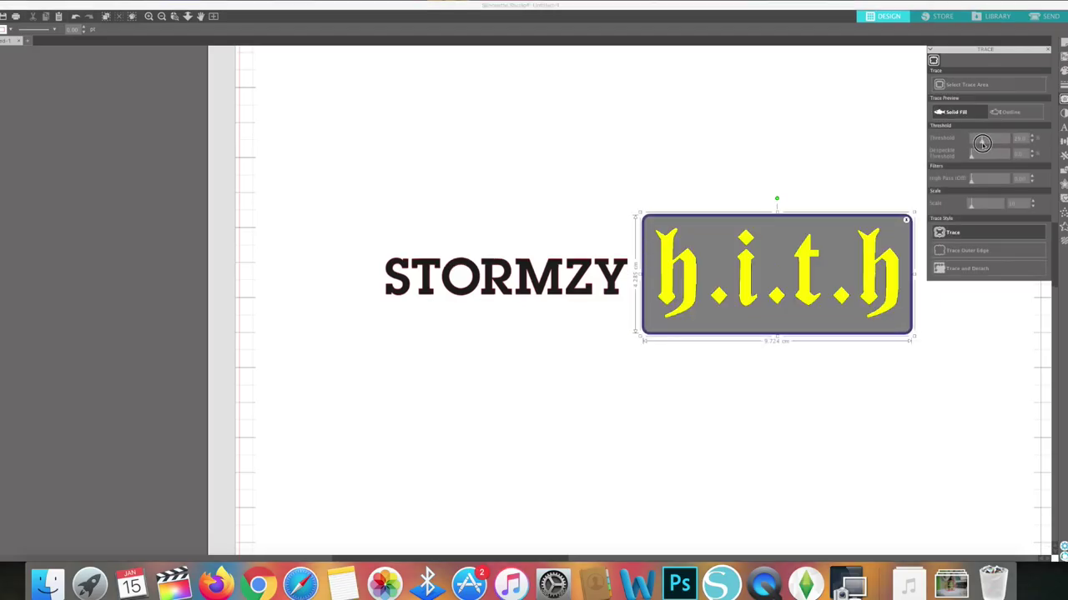
pyautogui.click(966, 250)
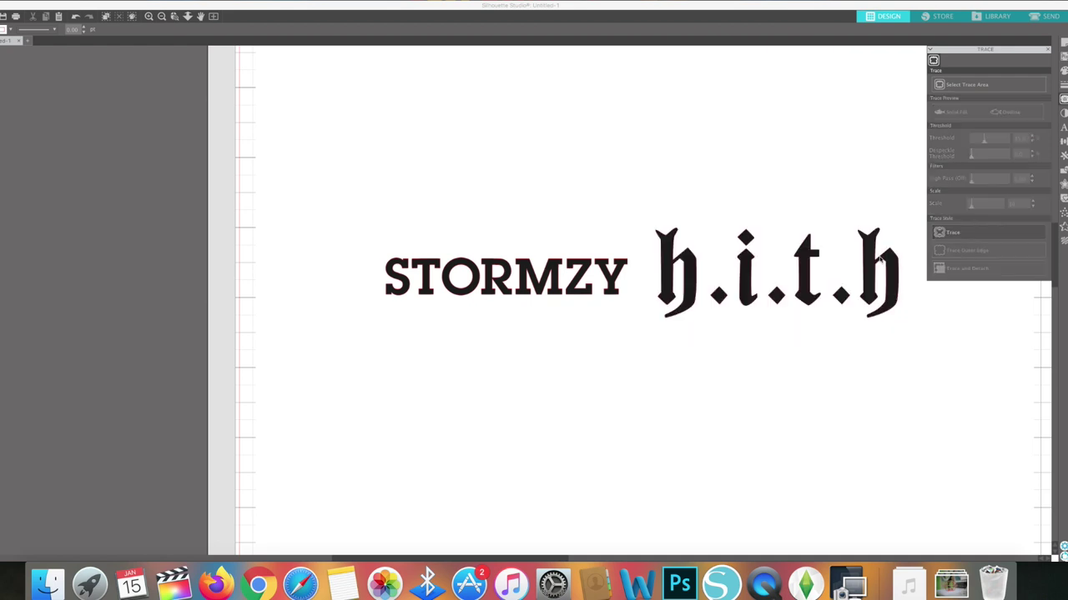
pyautogui.moveTo(805, 288)
pyautogui.mouseDown()
pyautogui.moveTo(766, 339)
pyautogui.moveTo(312, 364)
pyautogui.moveTo(162, 331)
pyautogui.moveTo(17, 326)
pyautogui.mouseUp()
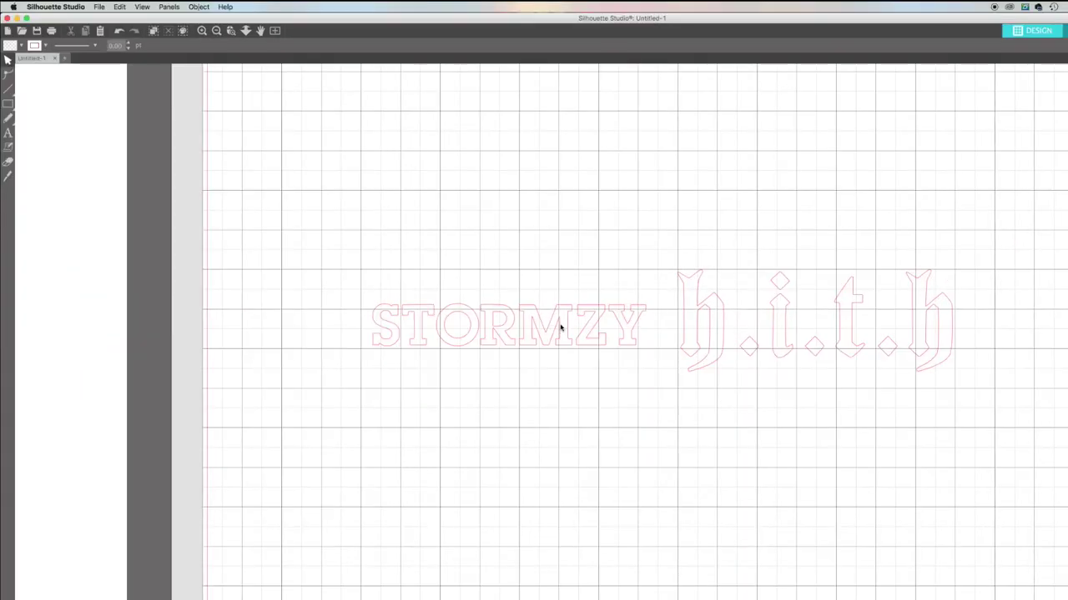
# - Fill the traced STORMZY and h.i.t.h outlines with solid black
pyautogui.click(552, 279)
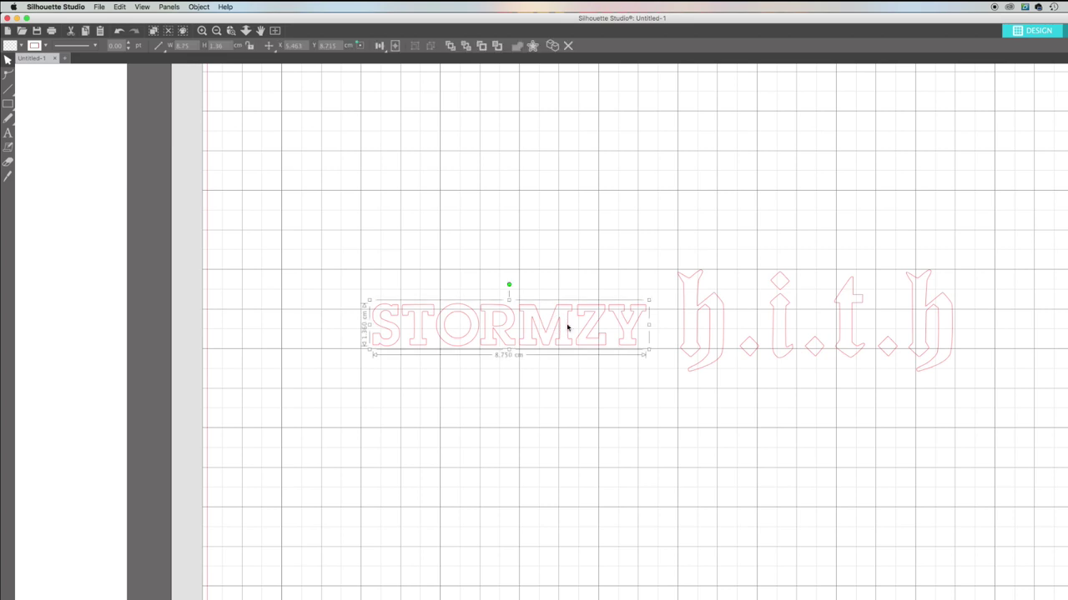
pyautogui.click(45, 45)
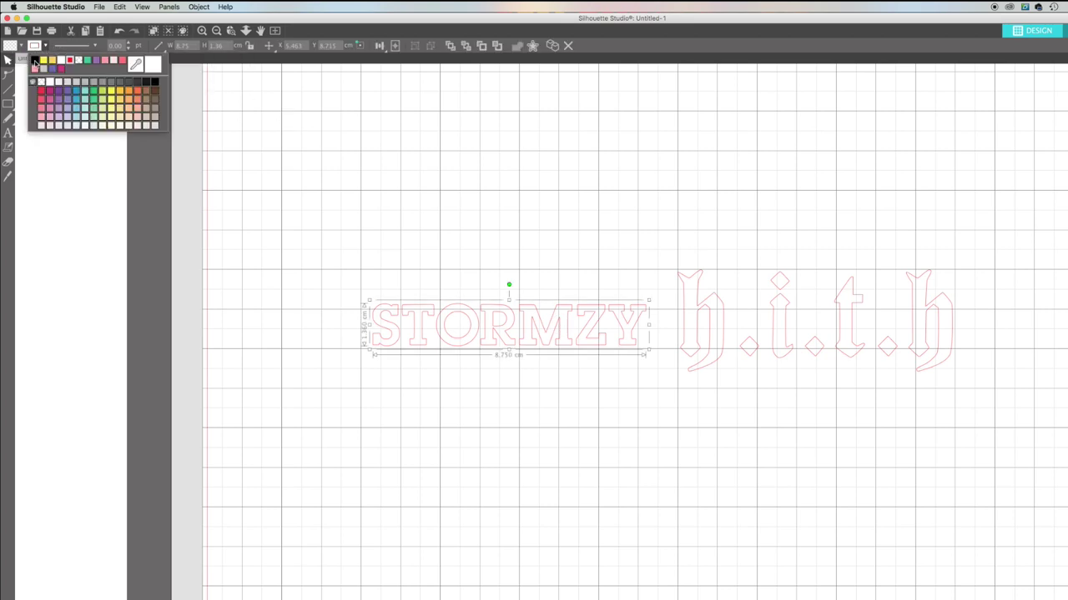
pyautogui.click(10, 45)
pyautogui.click(13, 60)
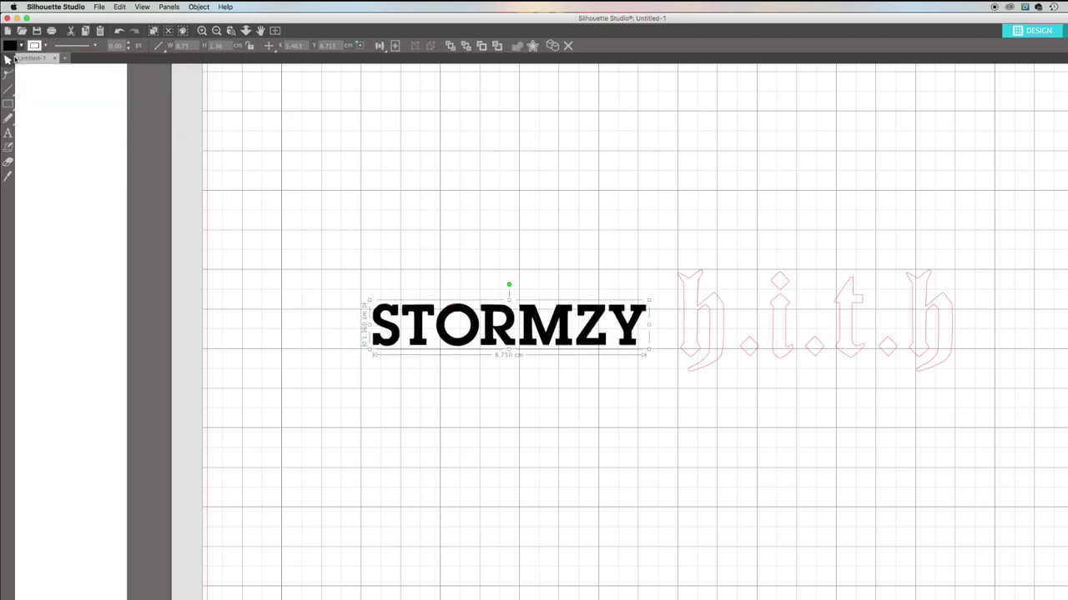
pyautogui.click(689, 325)
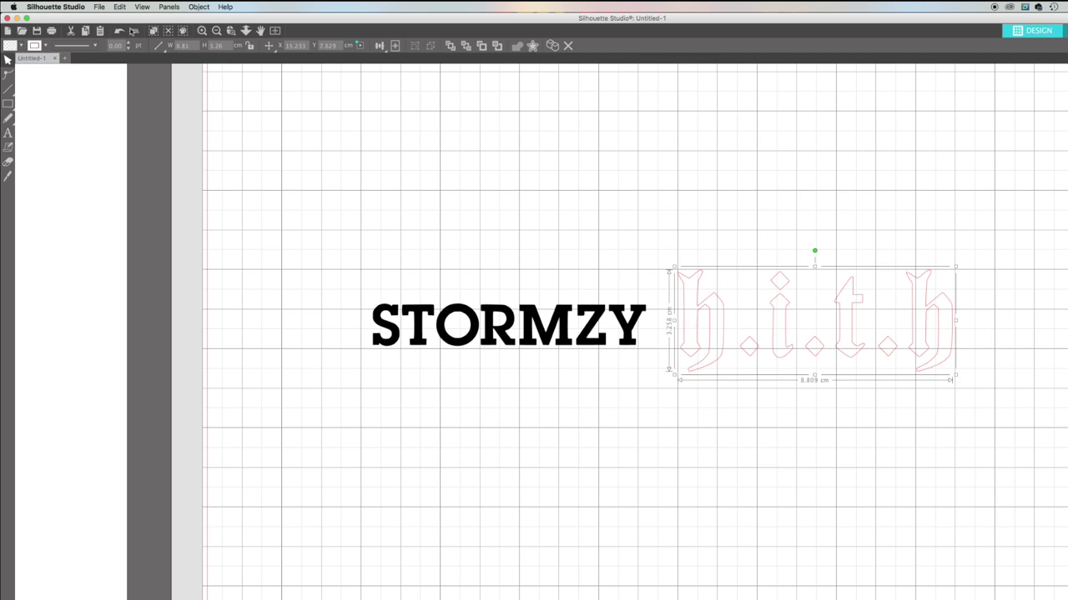
pyautogui.click(46, 47)
pyautogui.click(69, 60)
pyautogui.click(10, 45)
pyautogui.click(10, 60)
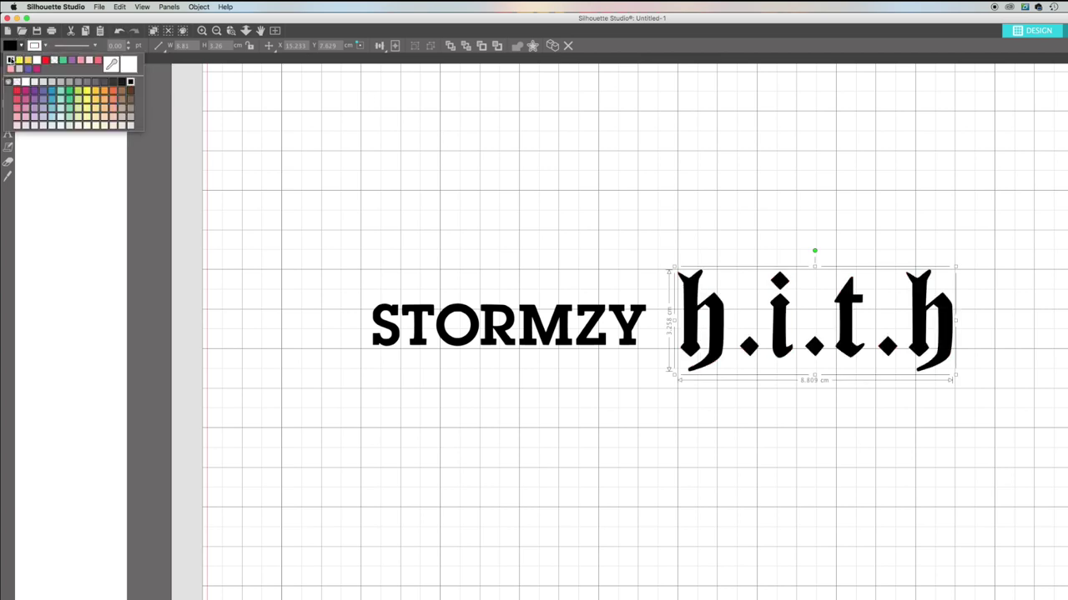
# - Move h.i.t.h below STORMZY and enlarge it from a corner handle
pyautogui.moveTo(790, 314); pyautogui.dragTo(677, 435)
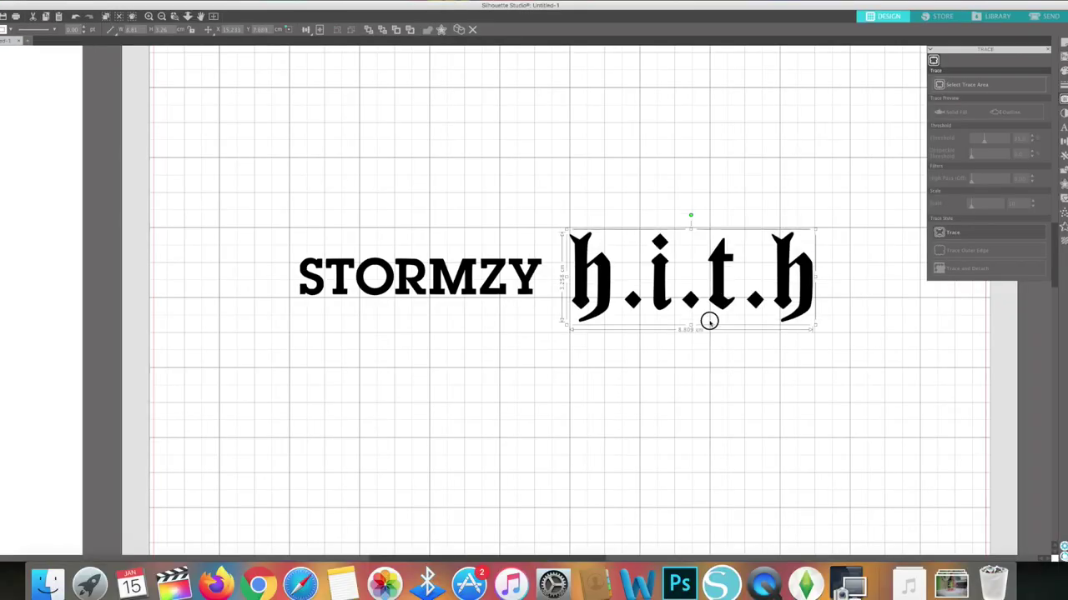
pyautogui.moveTo(830, 366); pyautogui.dragTo(672, 472)
pyautogui.moveTo(788, 376); pyautogui.dragTo(903, 329)
# - Zoom out to the whole mat and centre STORMZY above h.i.t.h
pyautogui.click(216, 30)
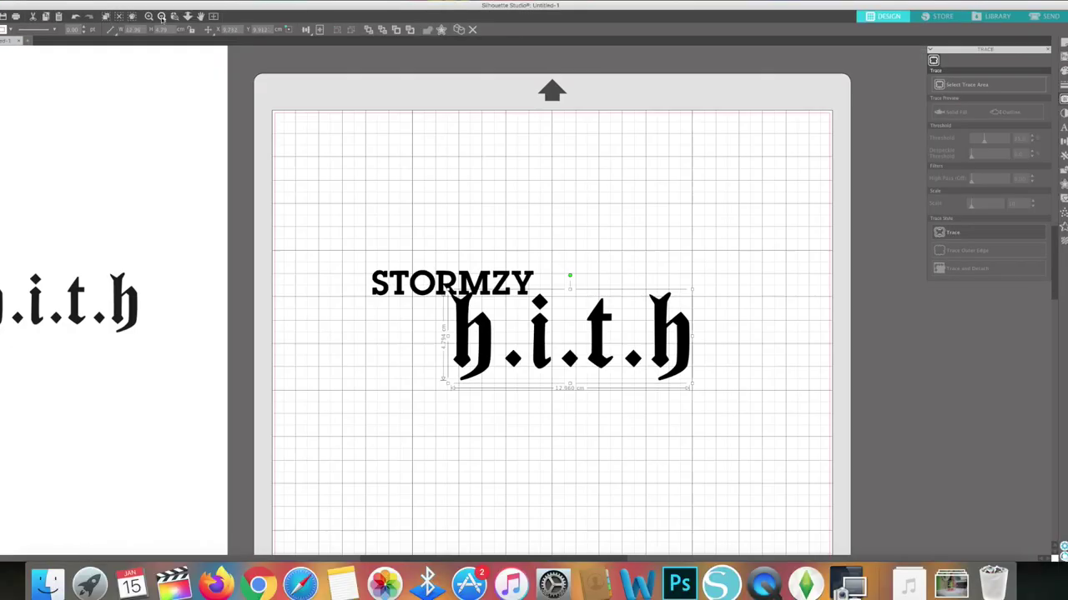
pyautogui.click(161, 17)
pyautogui.moveTo(503, 280); pyautogui.dragTo(586, 263)
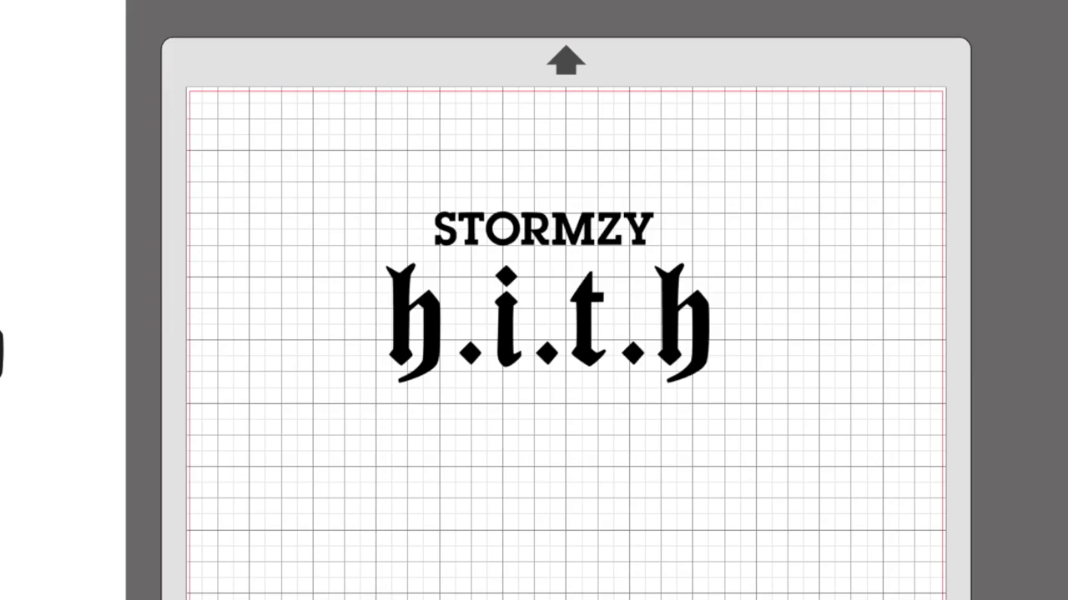
# - Scale both words together to 11.670 × 6.183 cm and place them at the mat's top-left corner
pyautogui.click(438, 364)
pyautogui.click(582, 234)
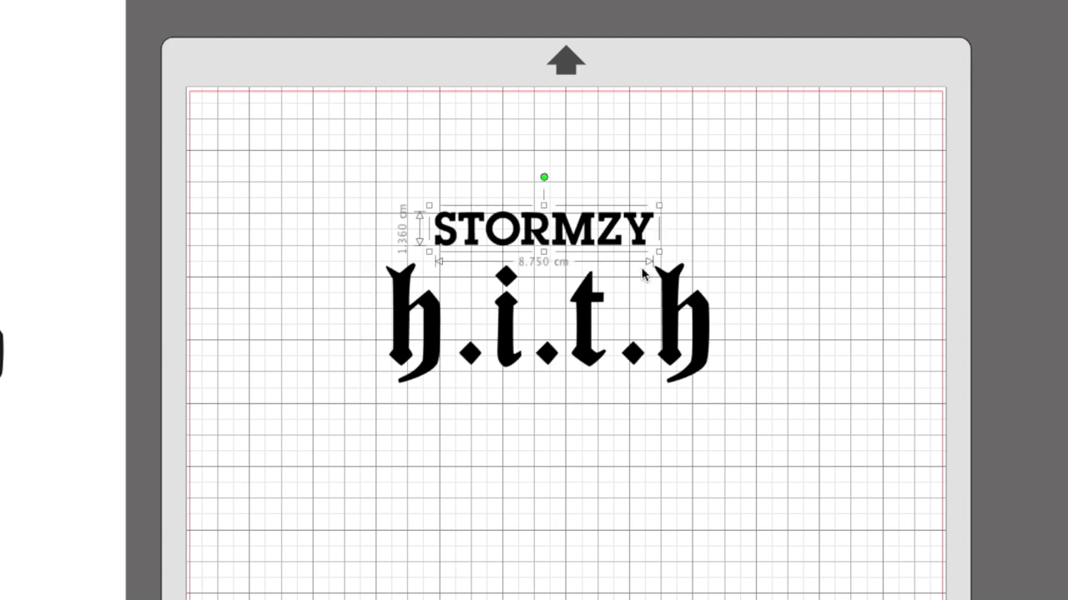
pyautogui.keyDown('shift'); pyautogui.click(613, 365); pyautogui.keyUp('shift')
pyautogui.moveTo(715, 383); pyautogui.dragTo(594, 322)
pyautogui.moveTo(507, 299); pyautogui.dragTo(336, 192)
pyautogui.click(472, 208)
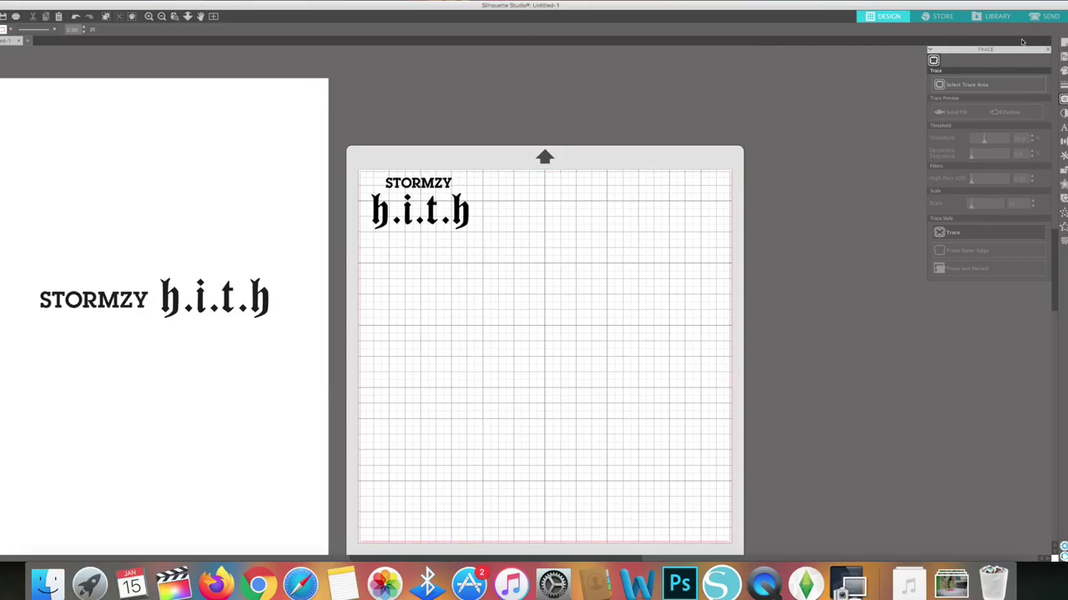
# - Set the cut material to Vinyl, Glossy with blade depth 3 and force lowered to 5
pyautogui.click(1044, 16)
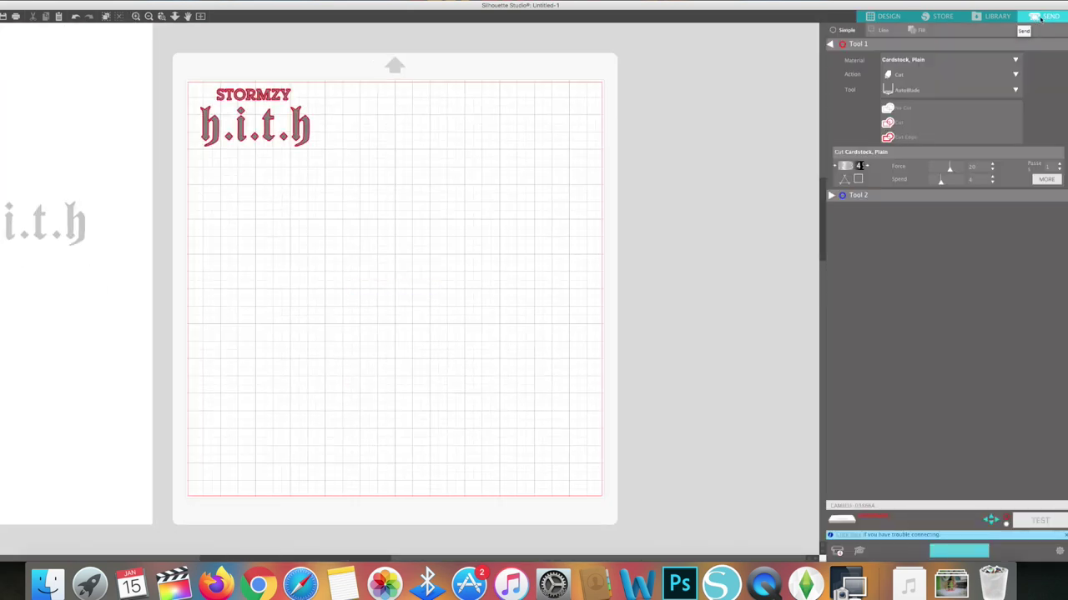
pyautogui.click(1011, 59)
pyautogui.moveTo(980, 239); pyautogui.dragTo(963, 475)
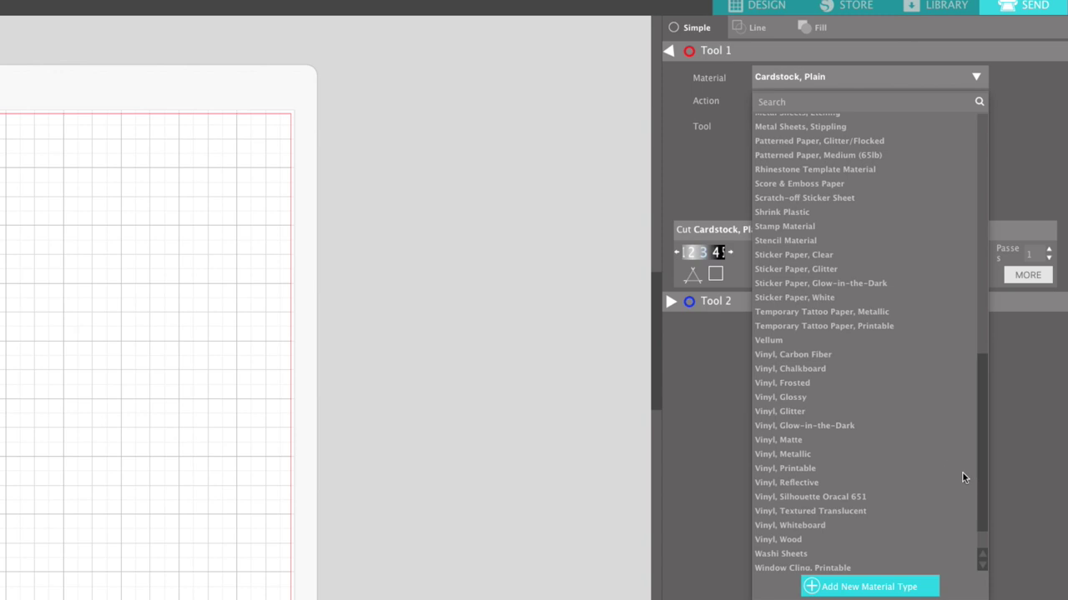
pyautogui.click(797, 395)
pyautogui.click(731, 253)
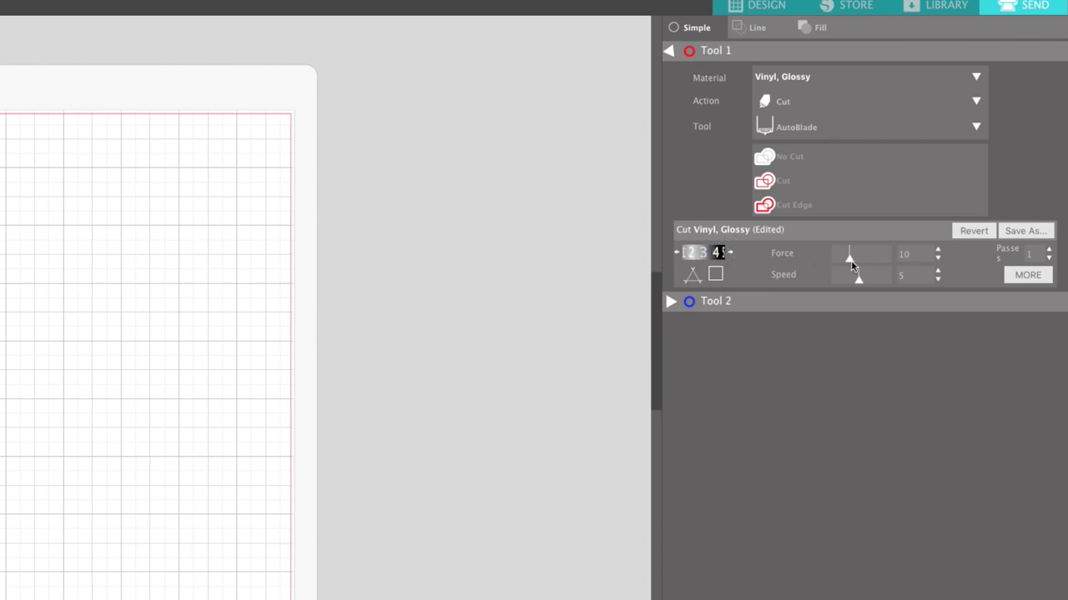
pyautogui.moveTo(850, 260); pyautogui.dragTo(843, 261)
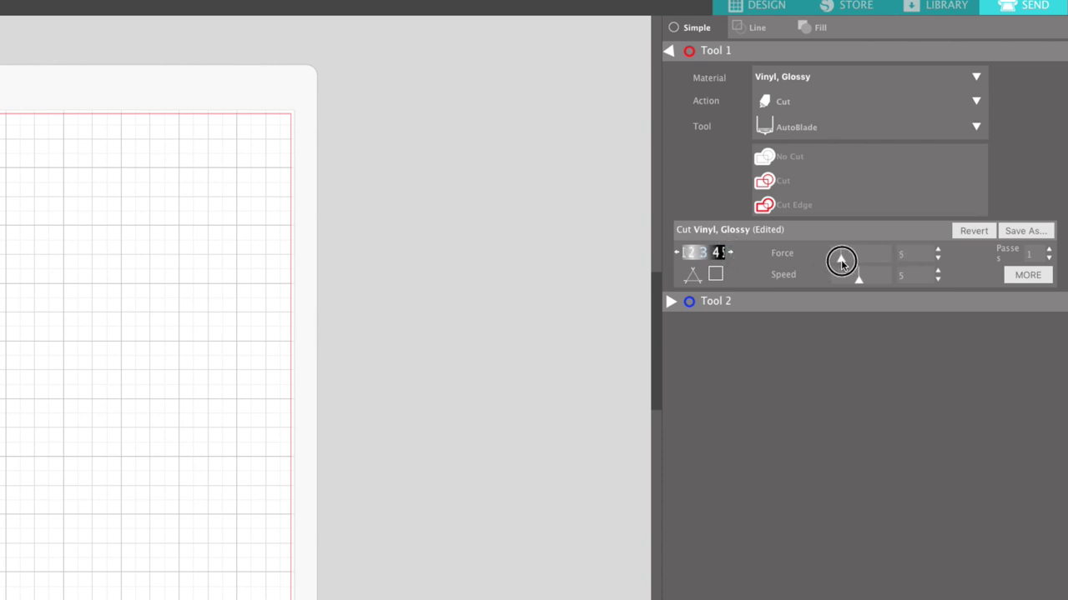